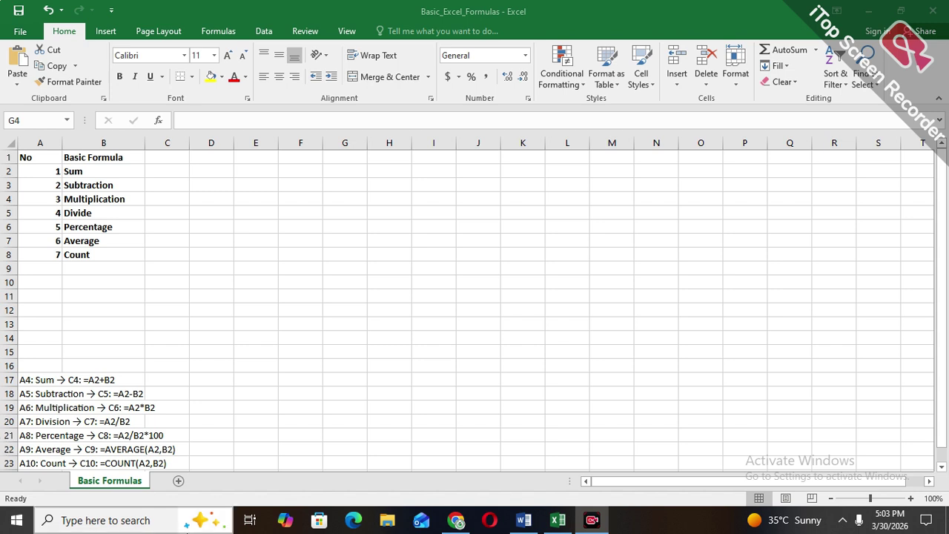
Enter 500 in cell E2 and 4580 in cell F2
{"action": "left_click", "coordinate": [178, 202]}
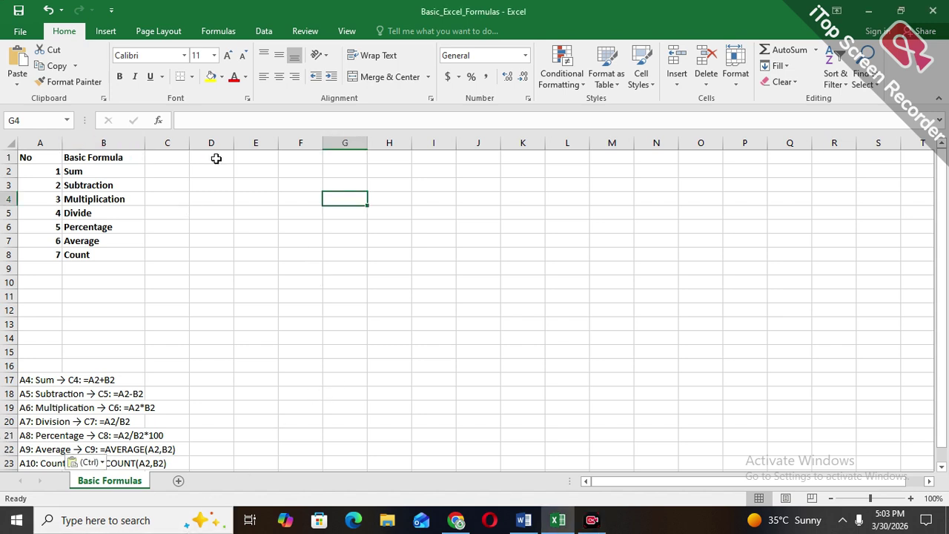
{"action": "left_click", "coordinate": [85, 171]}
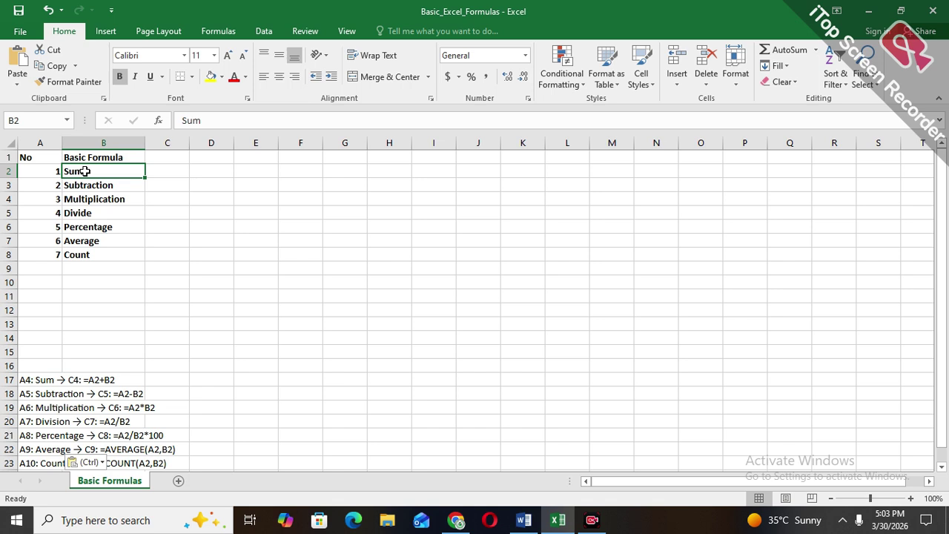
{"action": "key", "text": "Right"}
{"action": "key", "text": "Right"}
{"action": "key", "text": "Right"}
{"action": "key", "text": "Right"}
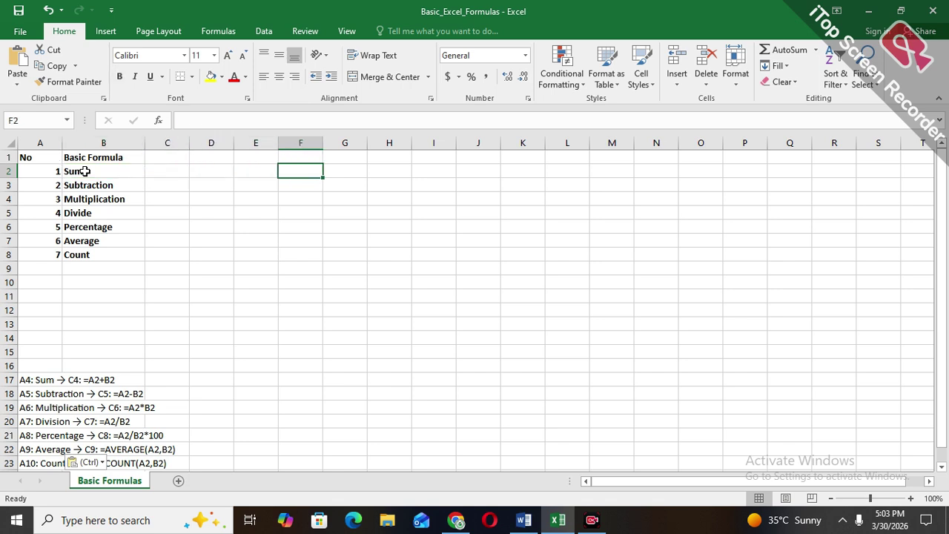
{"action": "key", "text": "Left"}
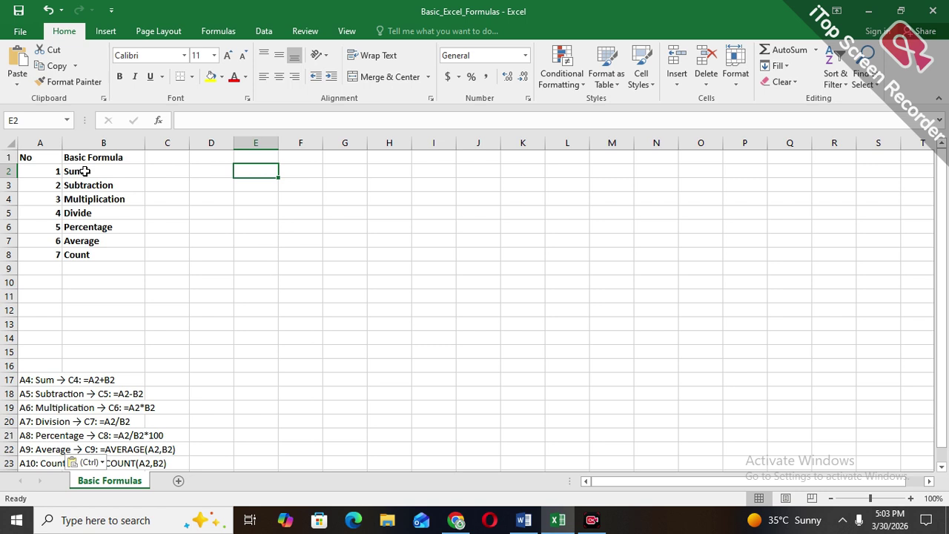
{"action": "type", "text": "5"}
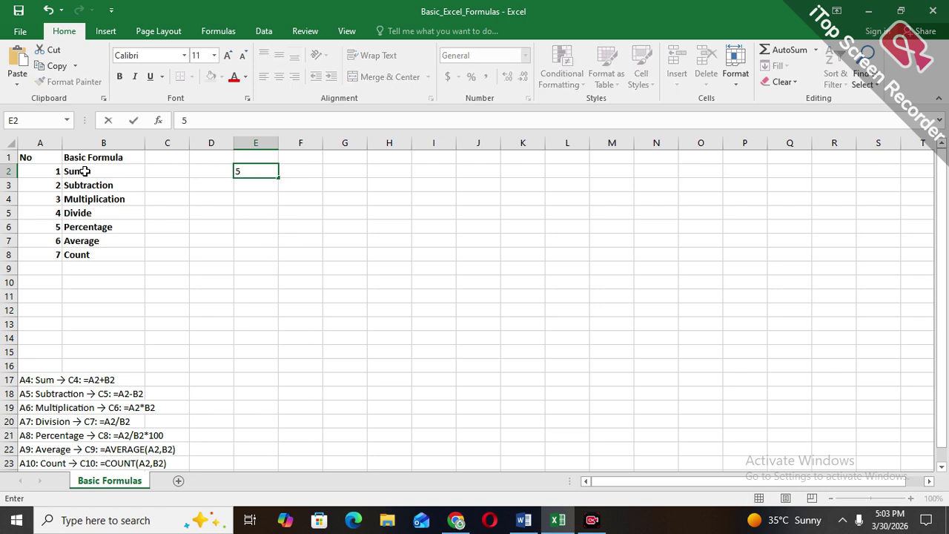
{"action": "type", "text": "00"}
{"action": "key", "text": "Tab"}
{"action": "type", "text": "4580"}
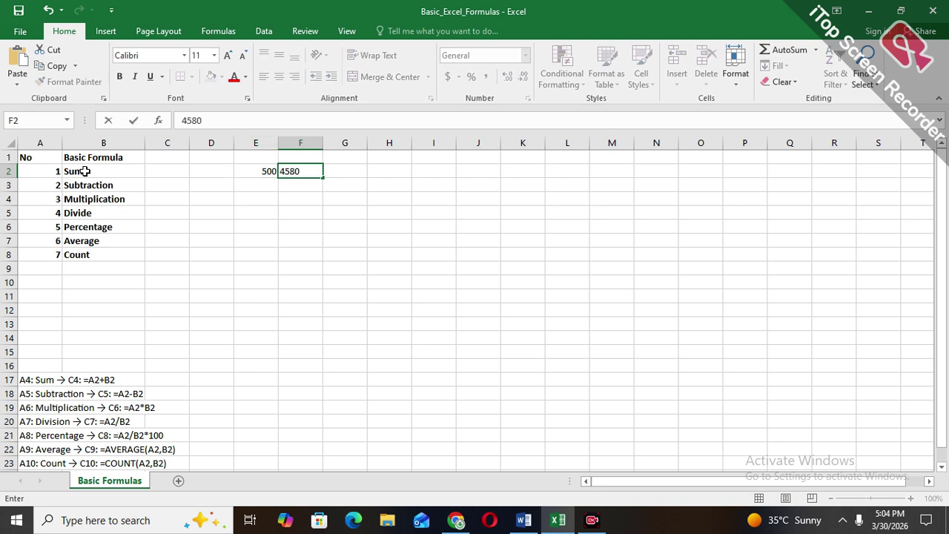
{"action": "key", "text": "Return"}
Enter 4587, 2587, 258, 15883 and 12548 down cells F3 to F7
{"action": "type", "text": "4587"}
{"action": "key", "text": "Return"}
{"action": "type", "text": "2587"}
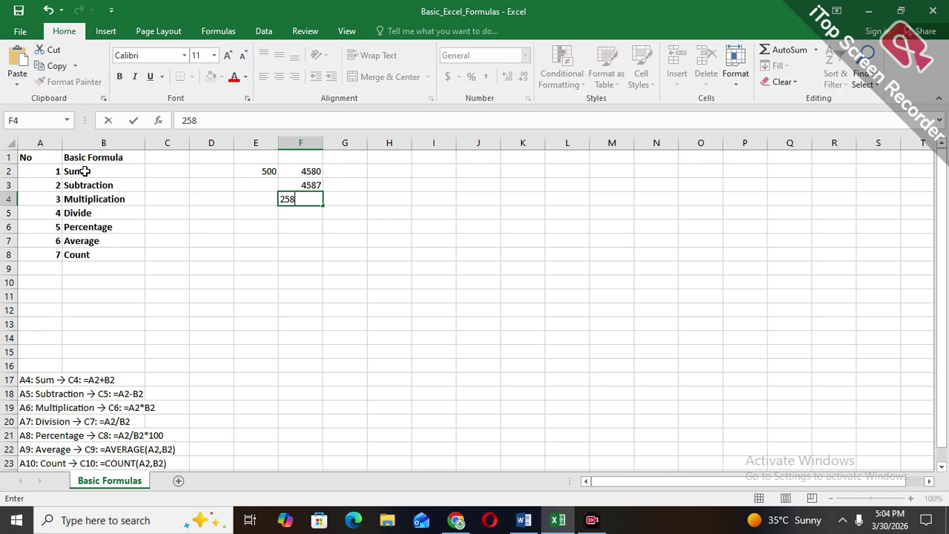
{"action": "key", "text": "Return"}
{"action": "type", "text": "258"}
{"action": "key", "text": "Return"}
{"action": "type", "text": "15883"}
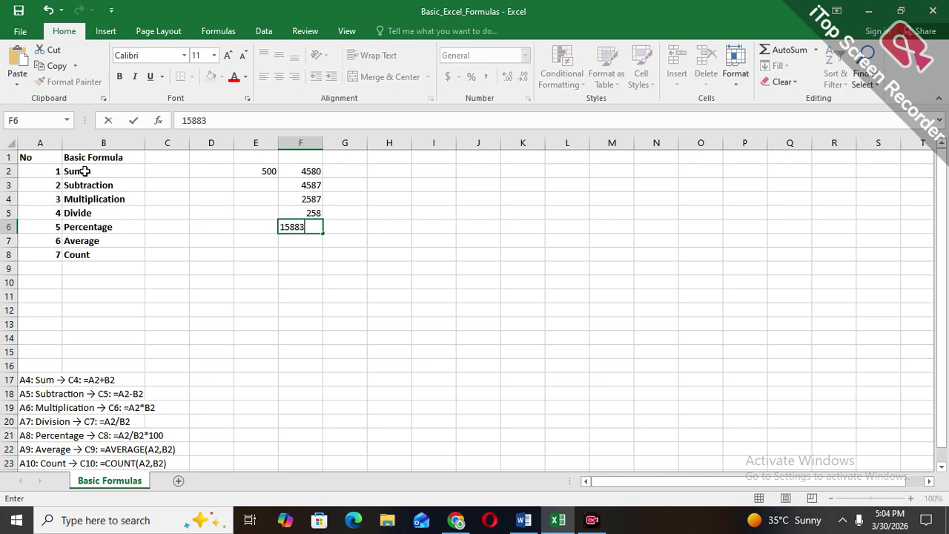
{"action": "key", "text": "Return"}
{"action": "type", "text": "12548"}
{"action": "key", "text": "Return"}
Clear the number from cell E2
{"action": "key", "text": "Up"}
{"action": "key", "text": "Up"}
{"action": "key", "text": "Up"}
{"action": "key", "text": "Up"}
{"action": "key", "text": "Up"}
{"action": "key", "text": "Up"}
{"action": "key", "text": "Left"}
{"action": "key", "text": "Delete"}
{"action": "left_click", "coordinate": [311, 260]}
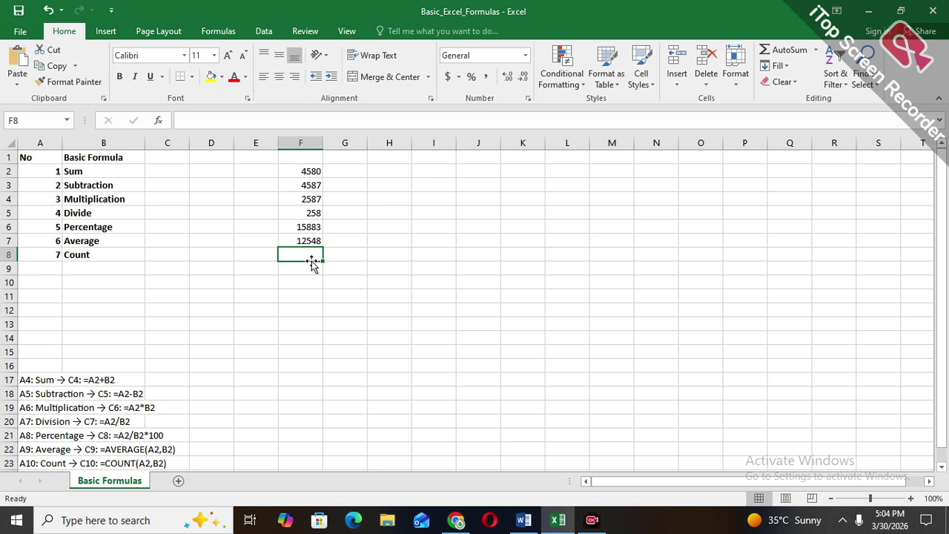
{"action": "key", "text": "Up"}
{"action": "key", "text": "Up"}
{"action": "key", "text": "Up"}
{"action": "key", "text": "Up"}
{"action": "key", "text": "Up"}
{"action": "key", "text": "Up"}
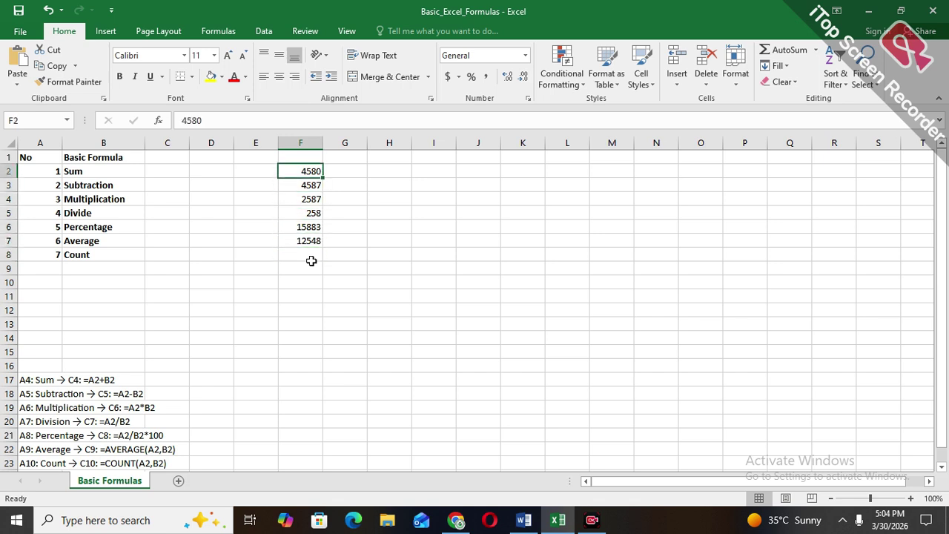
{"action": "key", "text": "shift+Down"}
{"action": "key", "text": "shift+Down"}
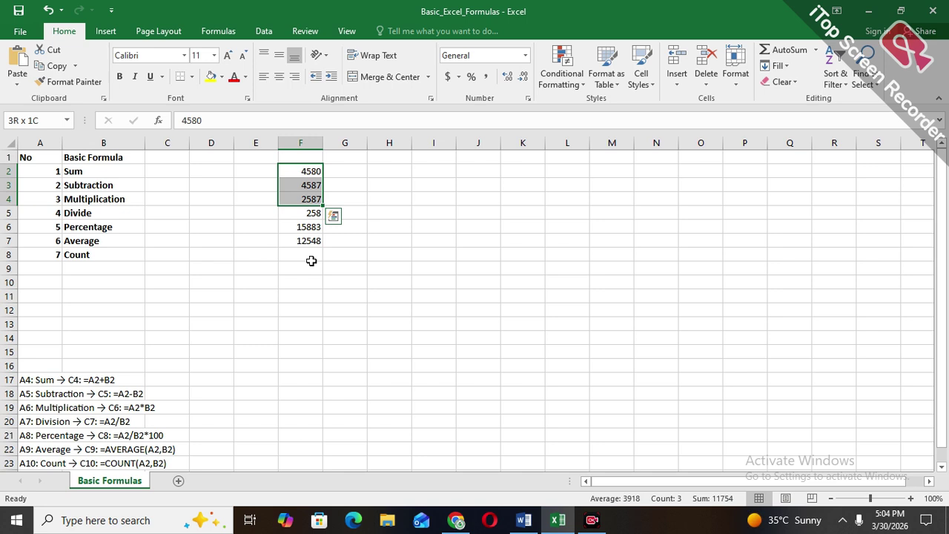
{"action": "key", "text": "shift+Down"}
{"action": "key", "text": "Up"}
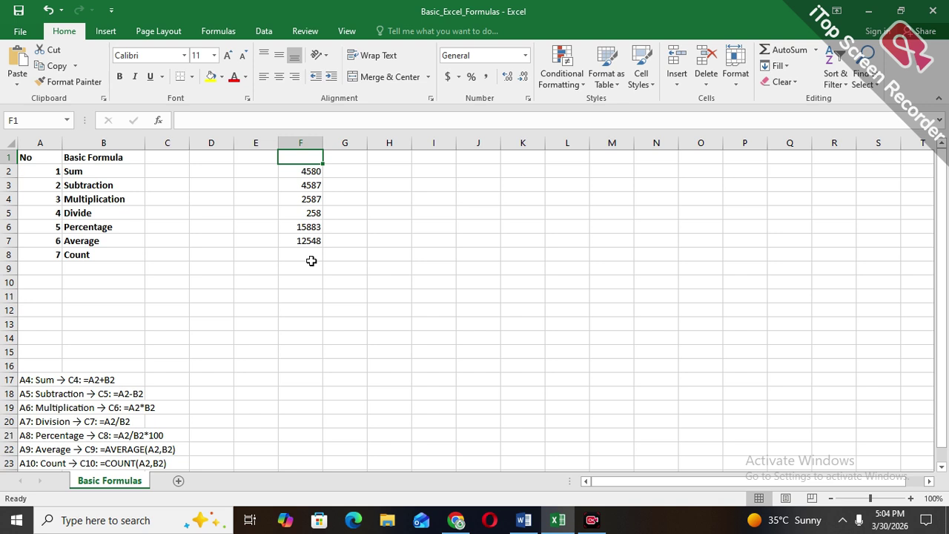
{"action": "key", "text": "Down"}
{"action": "key", "text": "shift+Down"}
{"action": "key", "text": "shift+Down"}
{"action": "key", "text": "shift+Down"}
{"action": "key", "text": "shift+Down"}
{"action": "key", "text": "shift+Down"}
{"action": "key", "text": "shift+Down"}
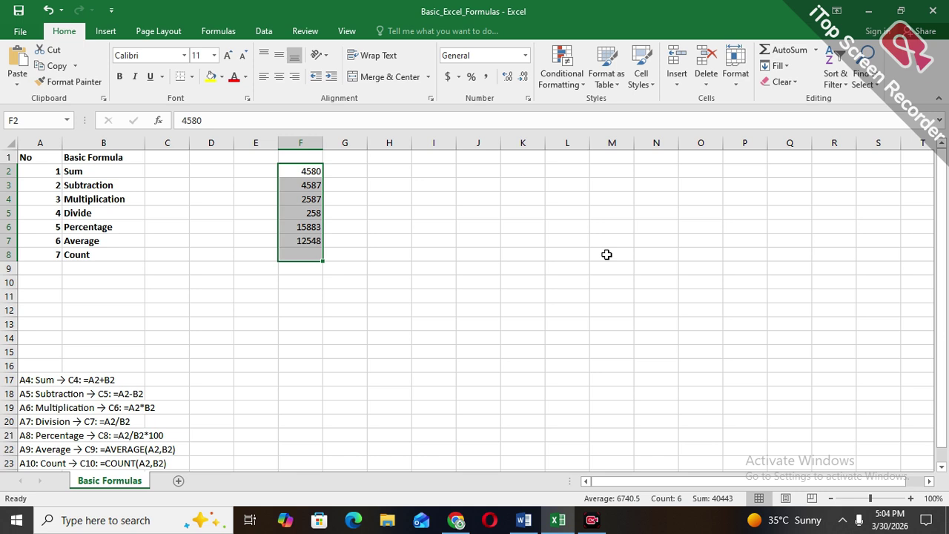
{"action": "left_click", "coordinate": [385, 265]}
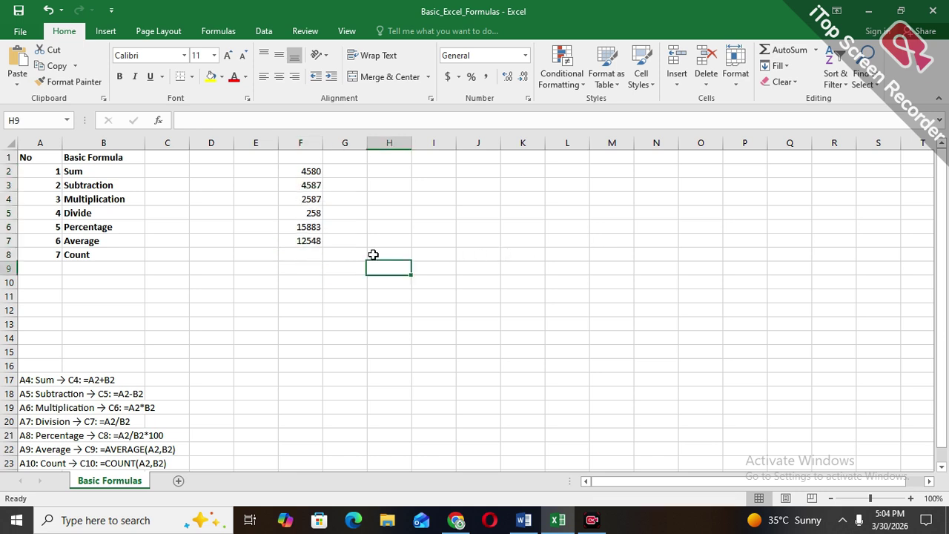
Total the numbers in F2 to F7 in cell F8 with AutoSum
{"action": "left_click", "coordinate": [300, 171]}
{"action": "left_click_drag", "start_coordinate": [301, 170], "coordinate": [300, 250]}
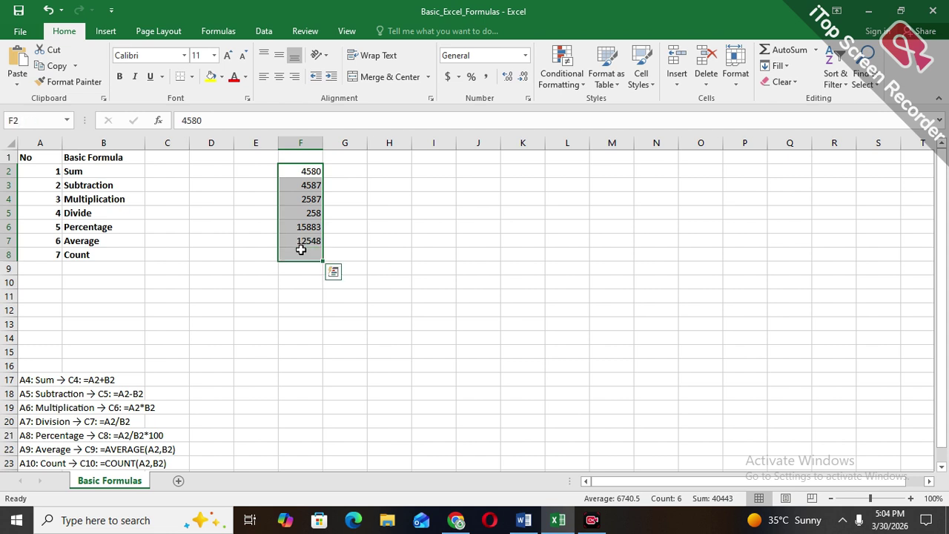
{"action": "key", "text": "alt"}
{"action": "key", "text": "alt+="}
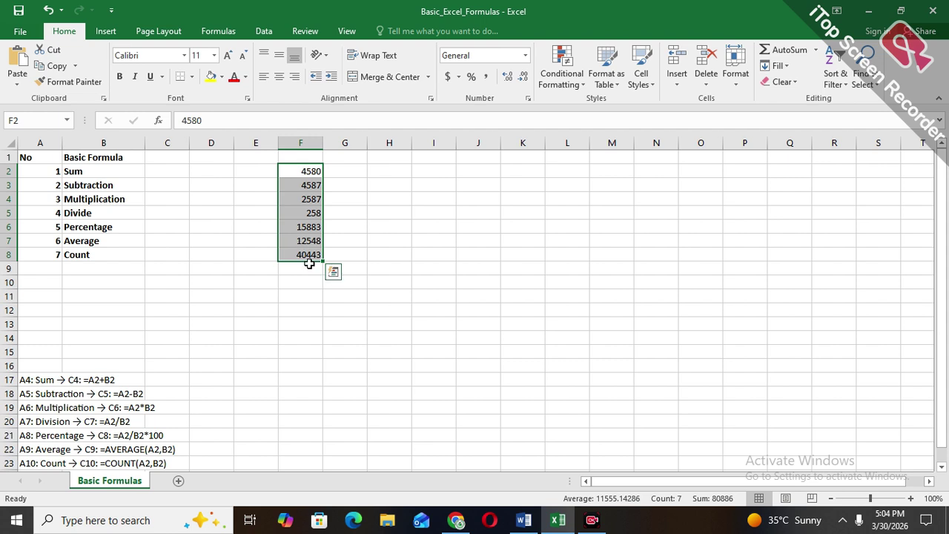
Make cell F8 bold and label it with "Total" in cell E8
{"action": "left_click", "coordinate": [304, 254]}
{"action": "key", "text": "ctrl+b"}
{"action": "key", "text": "Right"}
{"action": "key", "text": "Left"}
{"action": "key", "text": "Left"}
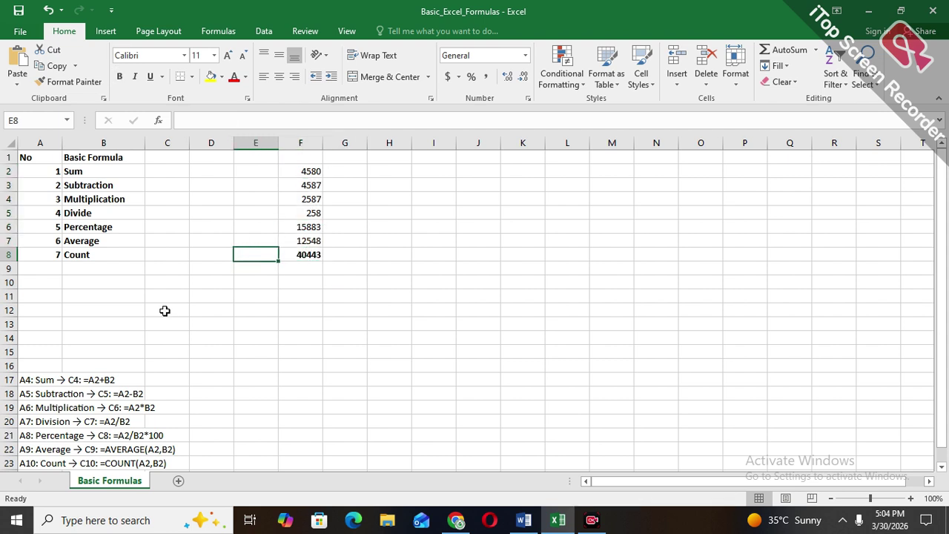
{"action": "type", "text": "Total"}
{"action": "key", "text": "Return"}
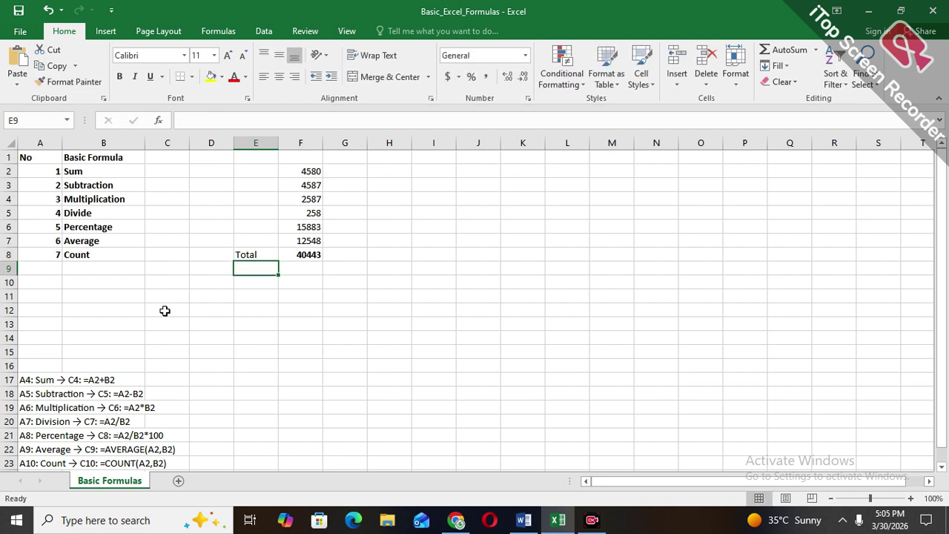
Replace the contents of cell F8 with the manually entered formula =SUM(F2:F7)
{"action": "key", "text": "Up"}
{"action": "key", "text": "Right"}
{"action": "key", "text": "Delete"}
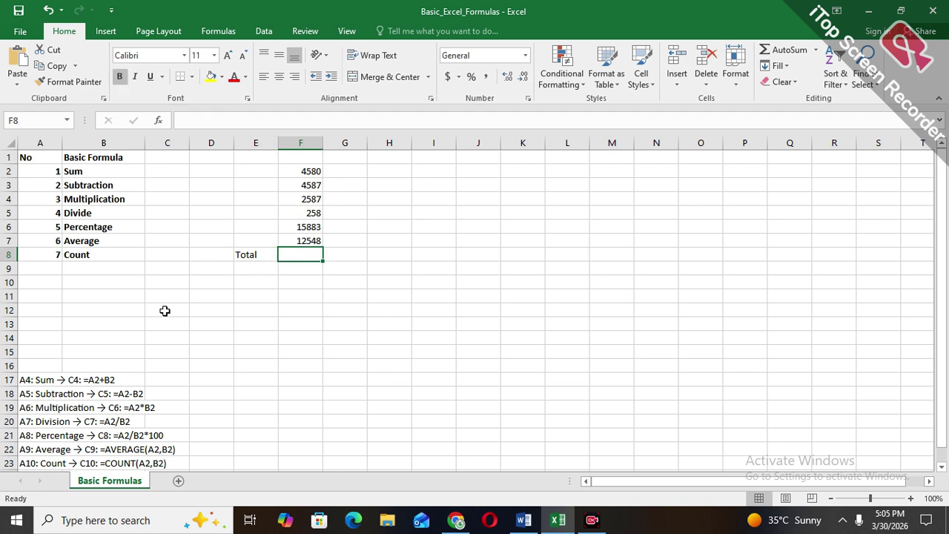
{"action": "type", "text": "=sum"}
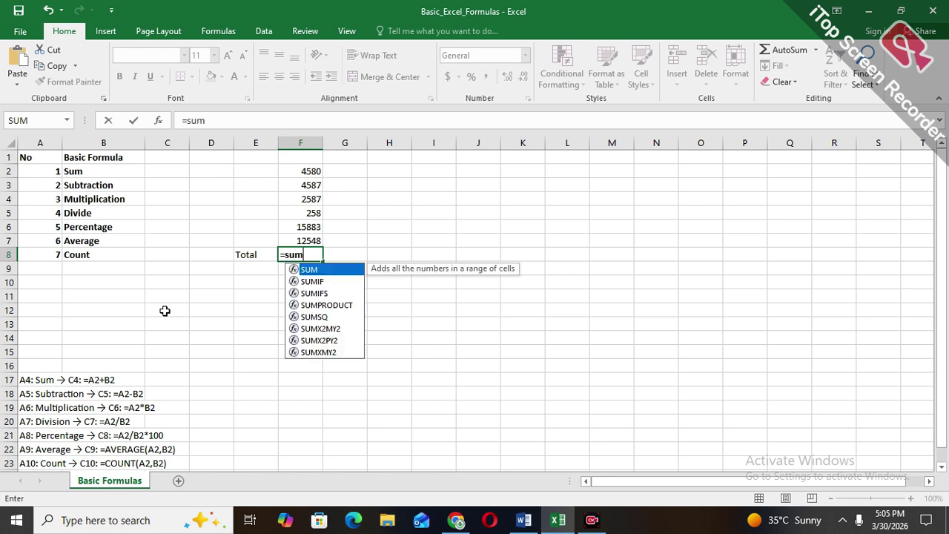
{"action": "type", "text": "("}
{"action": "key", "text": "Up"}
{"action": "key", "text": "Up"}
{"action": "key", "text": "Up"}
{"action": "key", "text": "Up"}
{"action": "key", "text": "Up"}
{"action": "key", "text": "Up"}
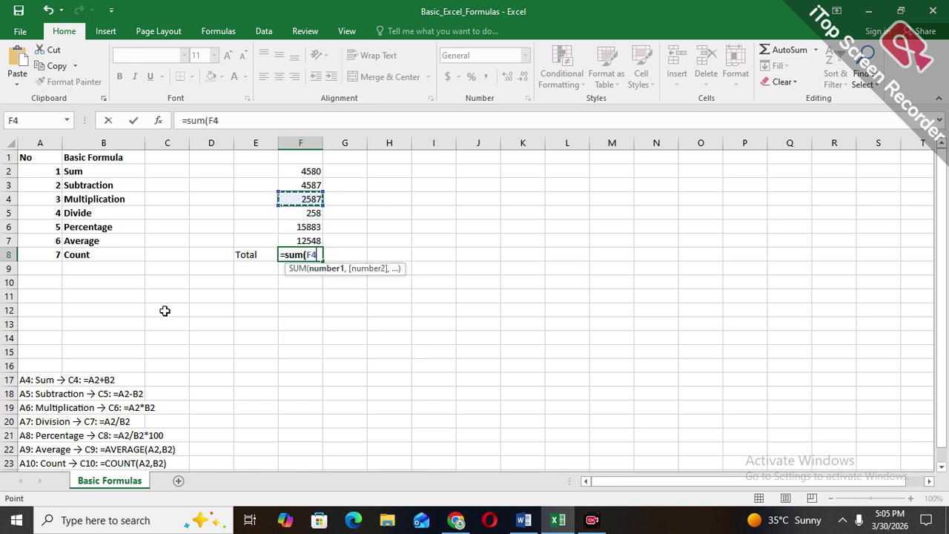
{"action": "key", "text": "shift+Down"}
{"action": "key", "text": "shift+Down"}
{"action": "key", "text": "shift+Down"}
{"action": "key", "text": "shift+Down"}
{"action": "key", "text": "shift+Down"}
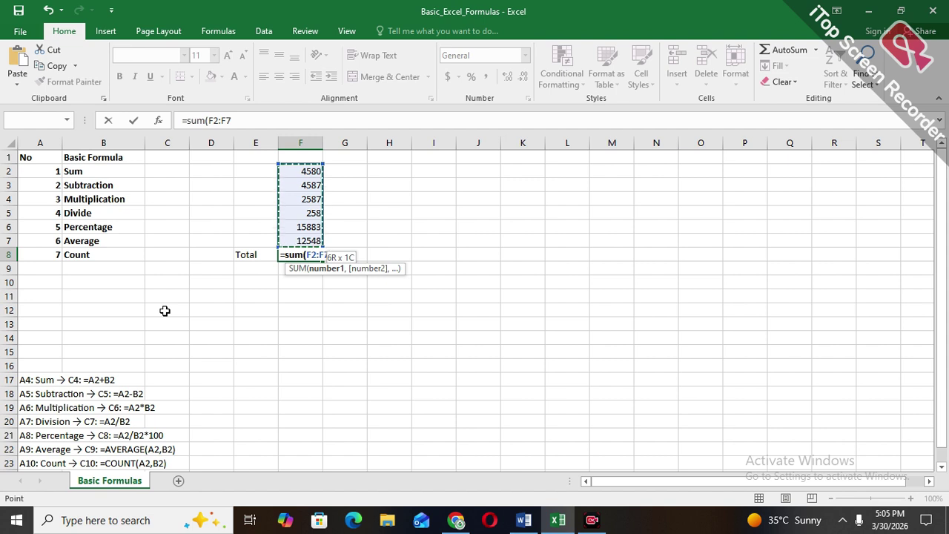
{"action": "type", "text": ")"}
{"action": "key", "text": "Return"}
{"action": "key", "text": "Up"}
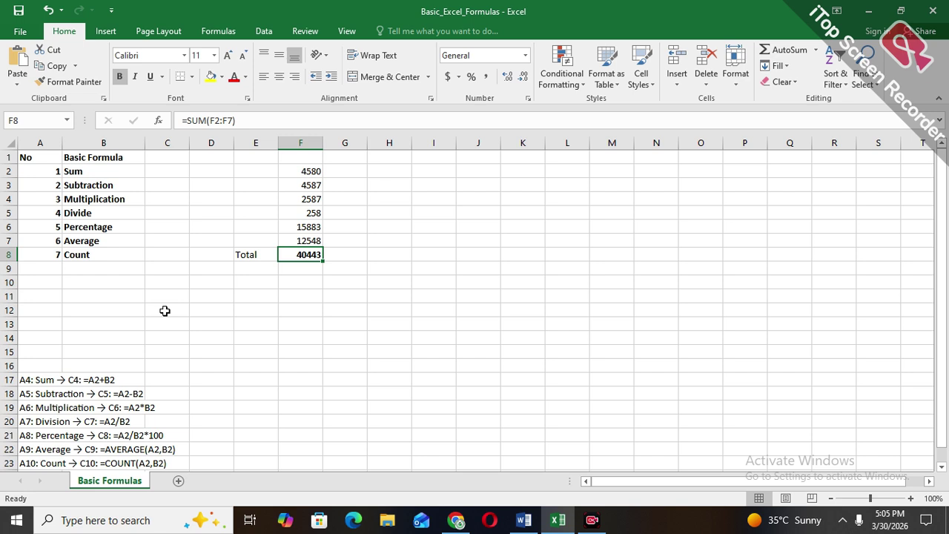
{"action": "key", "text": "Up"}
{"action": "key", "text": "Up"}
{"action": "key", "text": "Down"}
{"action": "key", "text": "Down"}
{"action": "key", "text": "Up"}
{"action": "key", "text": "Up"}
{"action": "key", "text": "Left"}
{"action": "key", "text": "Left"}
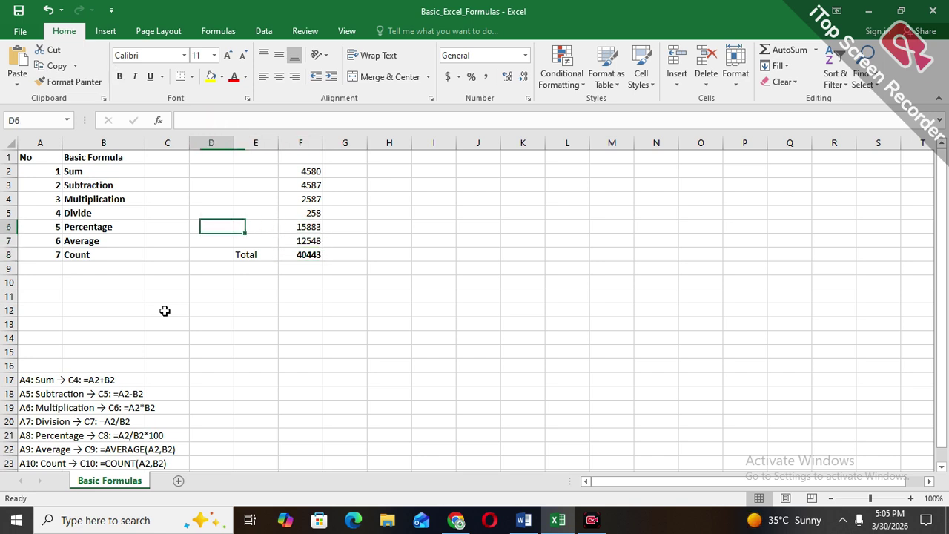
{"action": "key", "text": "Left"}
{"action": "key", "text": "Left"}
{"action": "key", "text": "Up"}
{"action": "key", "text": "Up"}
{"action": "key", "text": "Up"}
{"action": "key", "text": "Down"}
{"action": "key", "text": "Down"}
{"action": "key", "text": "Down"}
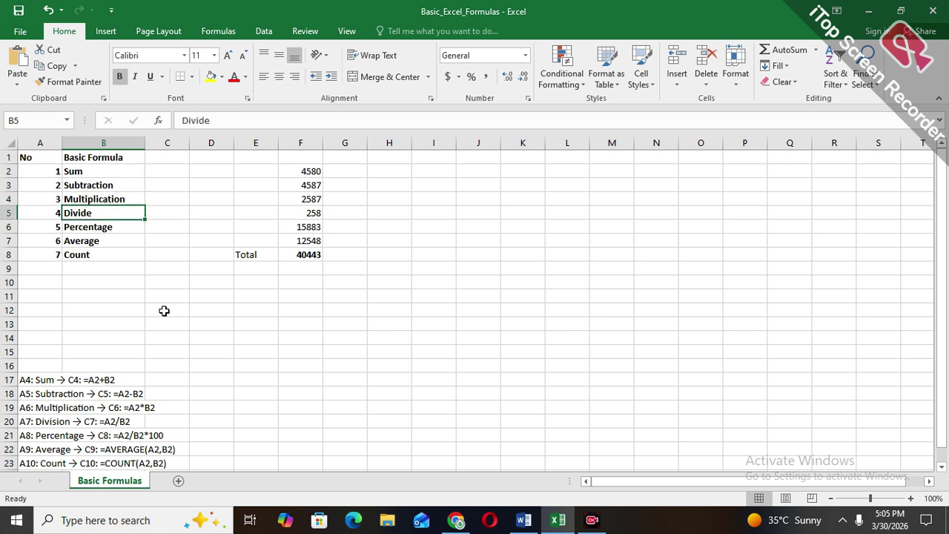
{"action": "key", "text": "Right"}
{"action": "key", "text": "Right"}
{"action": "key", "text": "Right"}
{"action": "key", "text": "Right"}
{"action": "key", "text": "Right"}
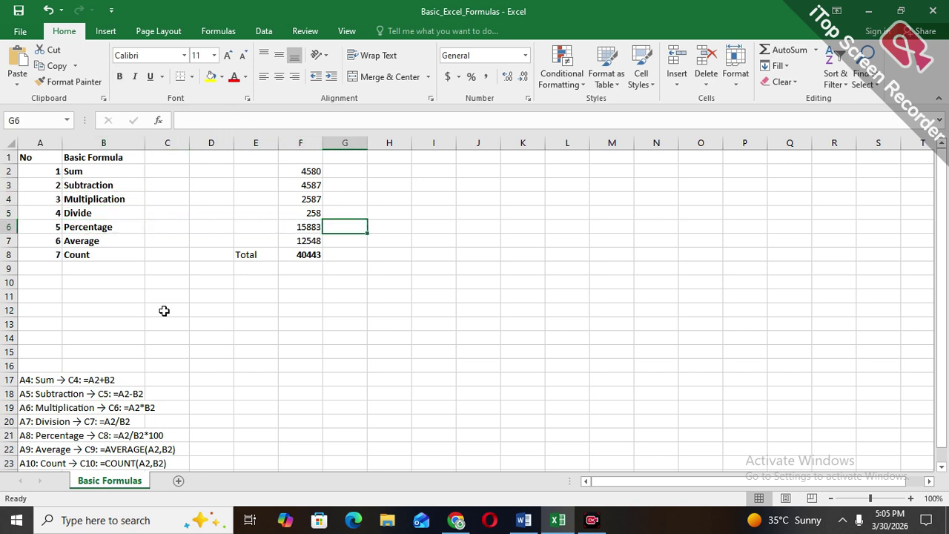
{"action": "key", "text": "Right"}
{"action": "key", "text": "Right"}
{"action": "key", "text": "Up"}
{"action": "key", "text": "Up"}
{"action": "key", "text": "Up"}
{"action": "key", "text": "Up"}
{"action": "key", "text": "Left"}
{"action": "key", "text": "Left"}
{"action": "key", "text": "Down"}
{"action": "key", "text": "Down"}
{"action": "key", "text": "Down"}
{"action": "key", "text": "Down"}
{"action": "key", "text": "Down"}
{"action": "key", "text": "Down"}
{"action": "key", "text": "Down"}
{"action": "key", "text": "Left"}
{"action": "key", "text": "Up"}
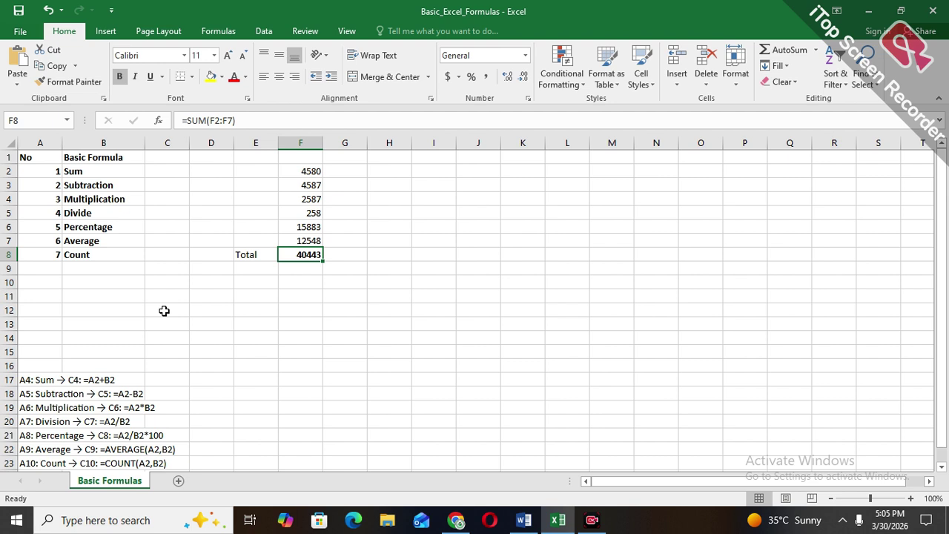
Enter 40443 in cell H8 and 35000 in cell I8
{"action": "key", "text": "Right"}
{"action": "key", "text": "Right"}
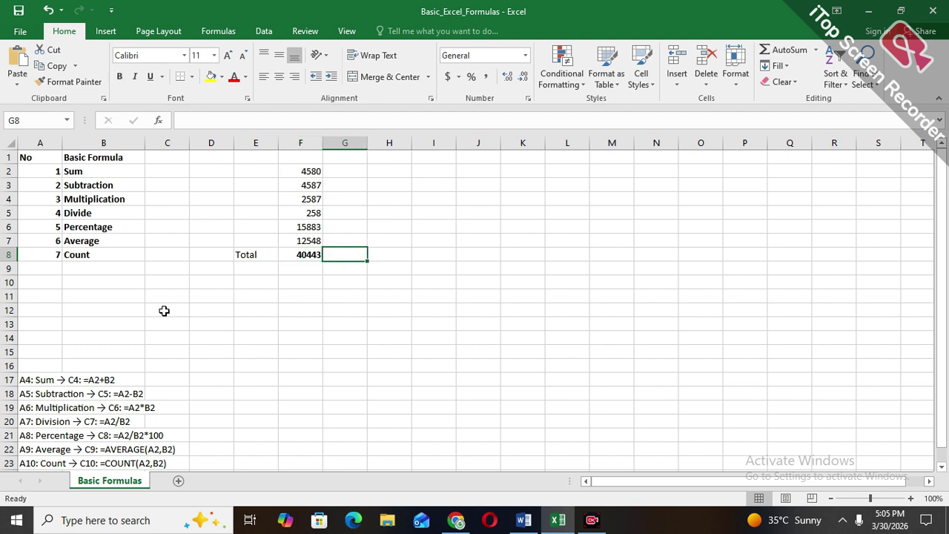
{"action": "type", "text": "40443"}
{"action": "key", "text": "Return"}
{"action": "key", "text": "Up"}
{"action": "key", "text": "Right"}
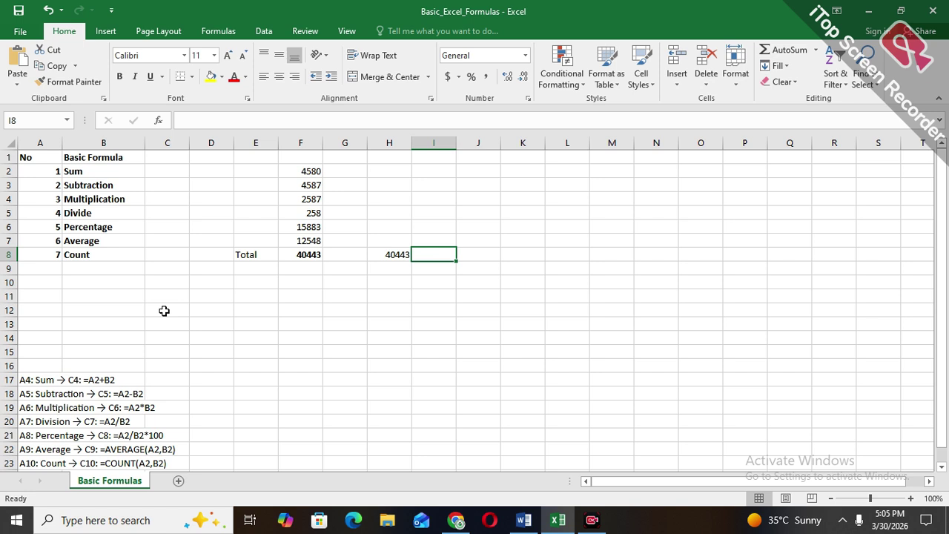
{"action": "type", "text": "3500"}
{"action": "key", "text": "BackSpace"}
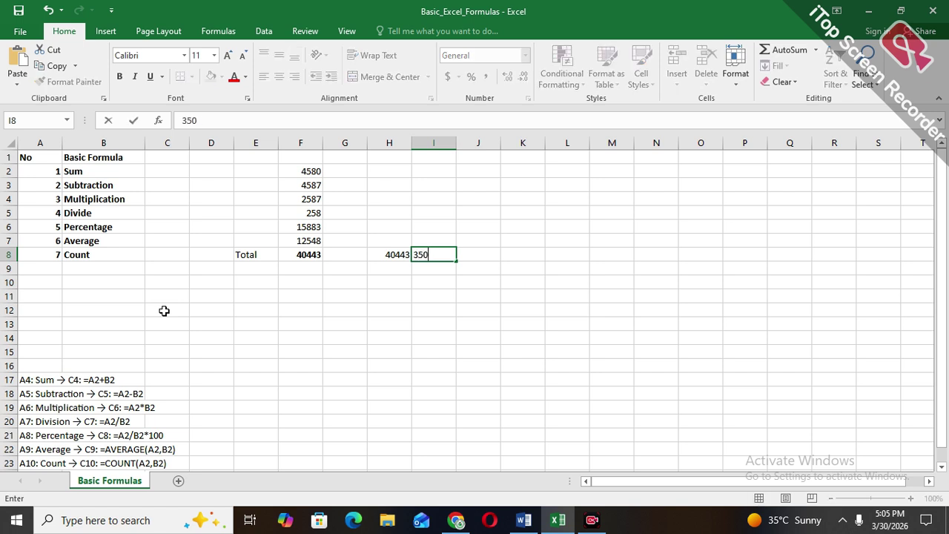
{"action": "type", "text": "00"}
{"action": "key", "text": "Return"}
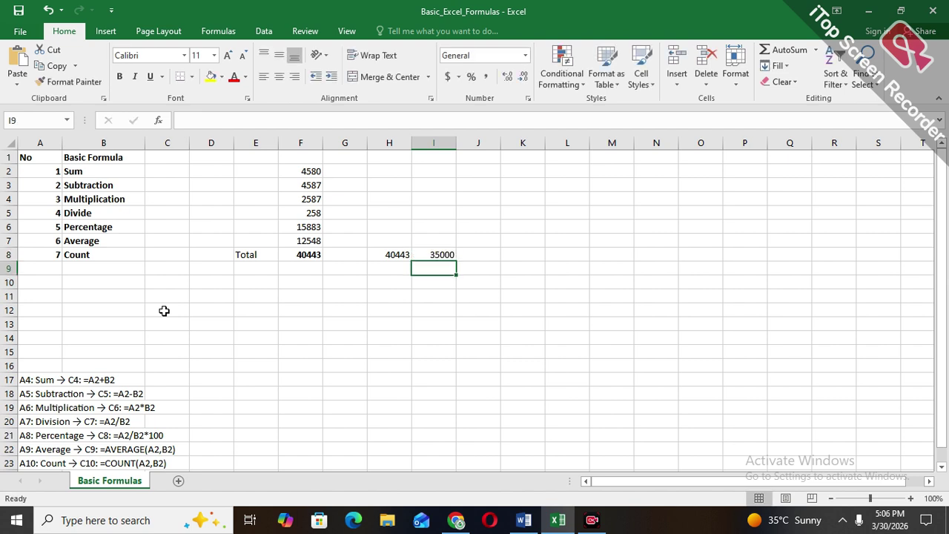
Subtract I8 from H8 in cell I9 with the formula =H8-I8
{"action": "type", "text": "="}
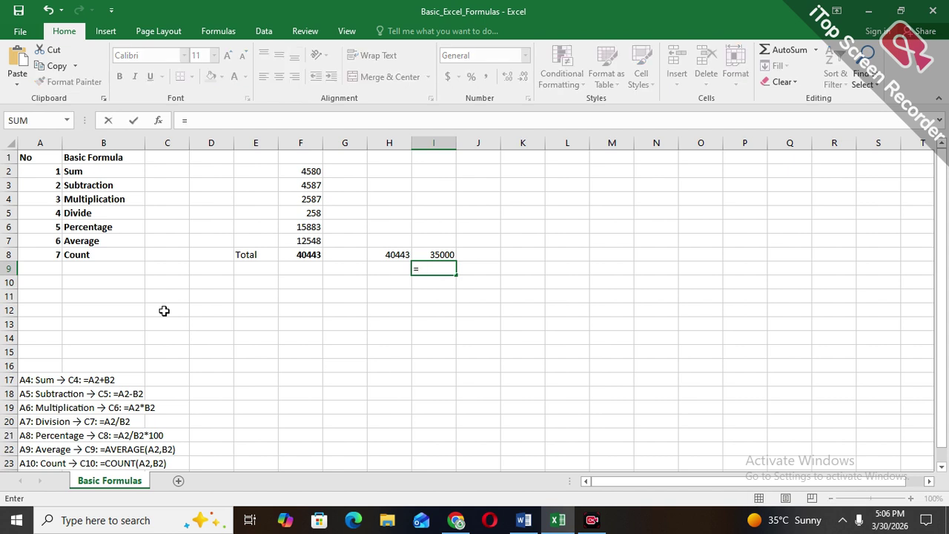
{"action": "key", "text": "Up"}
{"action": "key", "text": "Left"}
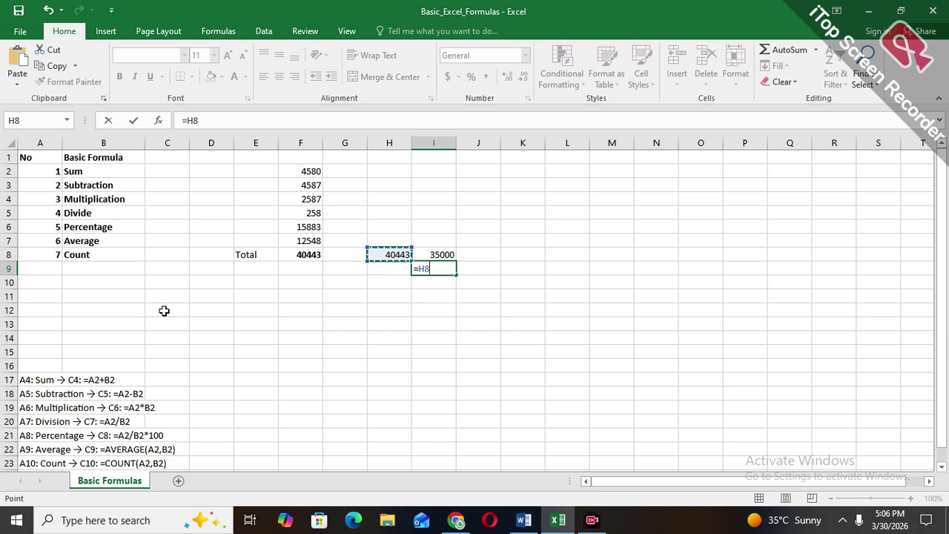
{"action": "type", "text": "-"}
{"action": "key", "text": "Up"}
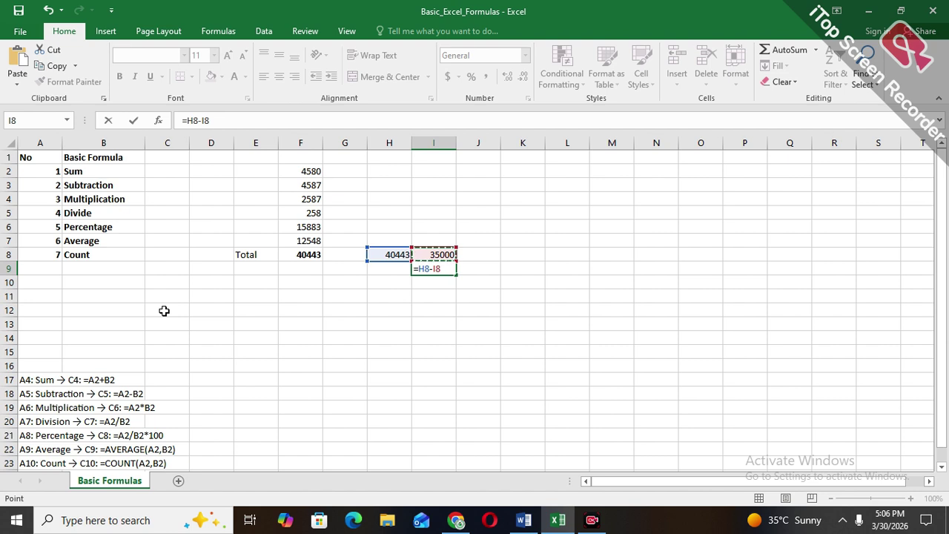
{"action": "key", "text": "Return"}
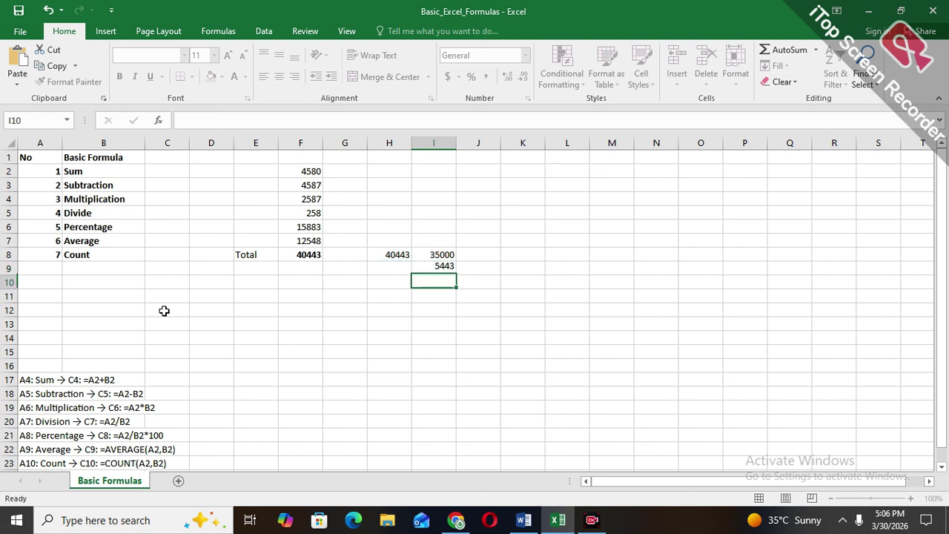
Enter 35000 in cell K9 and 5 in cell L9
{"action": "key", "text": "Up"}
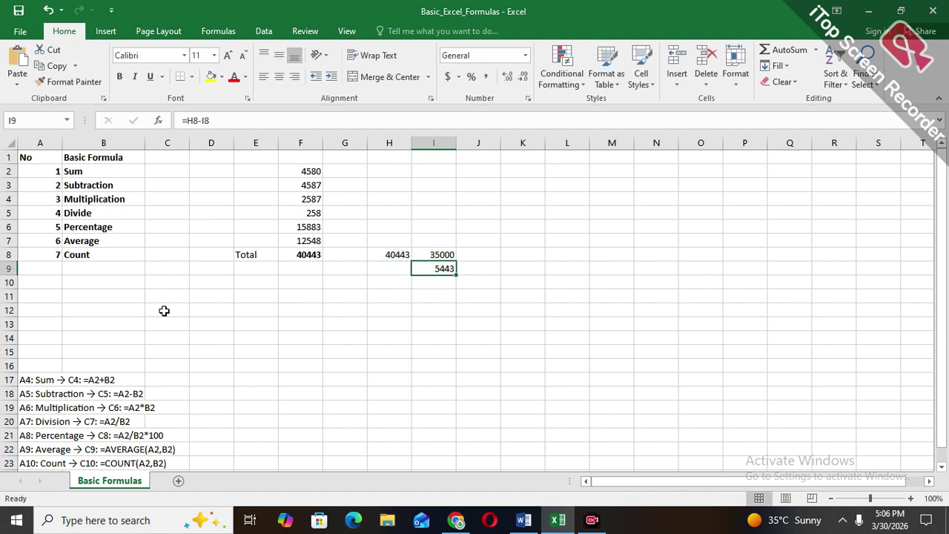
{"action": "key", "text": "Down"}
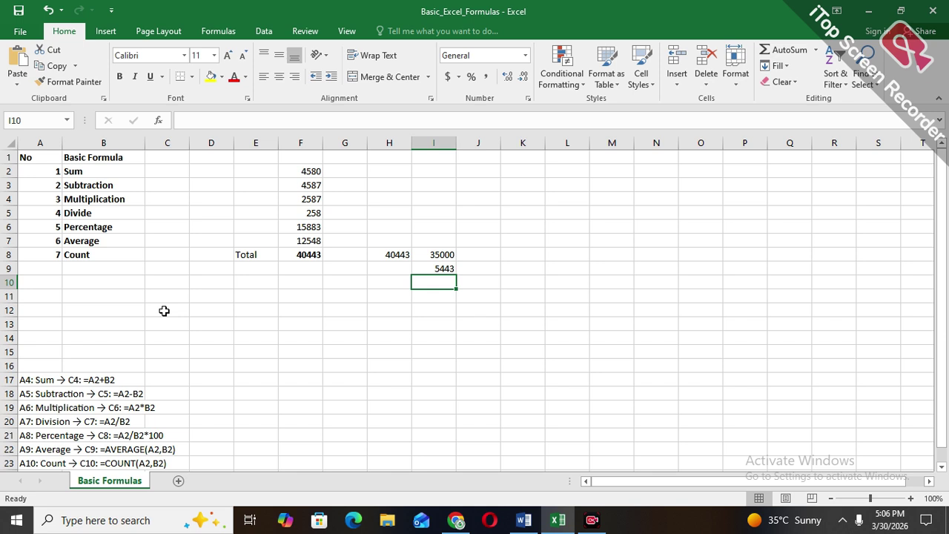
{"action": "key", "text": "Right"}
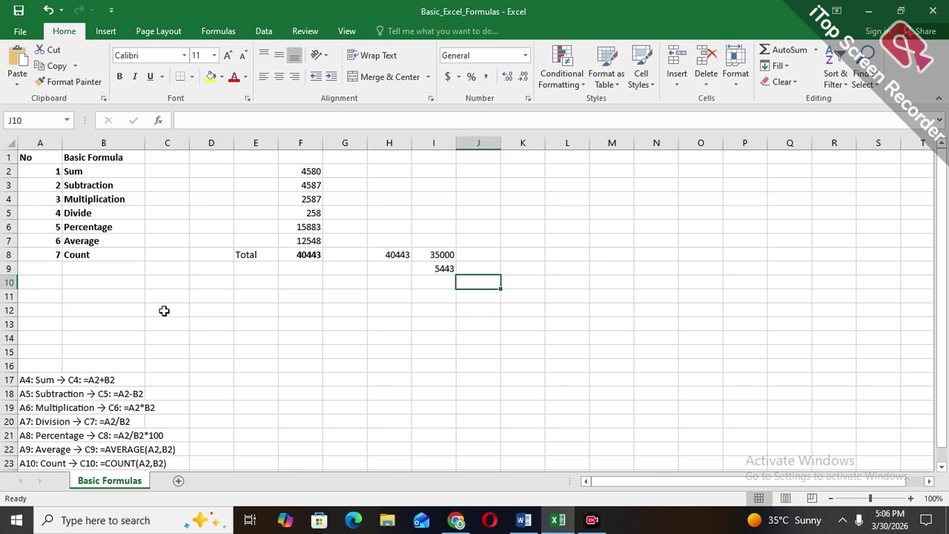
{"action": "key", "text": "Up"}
{"action": "key", "text": "Right"}
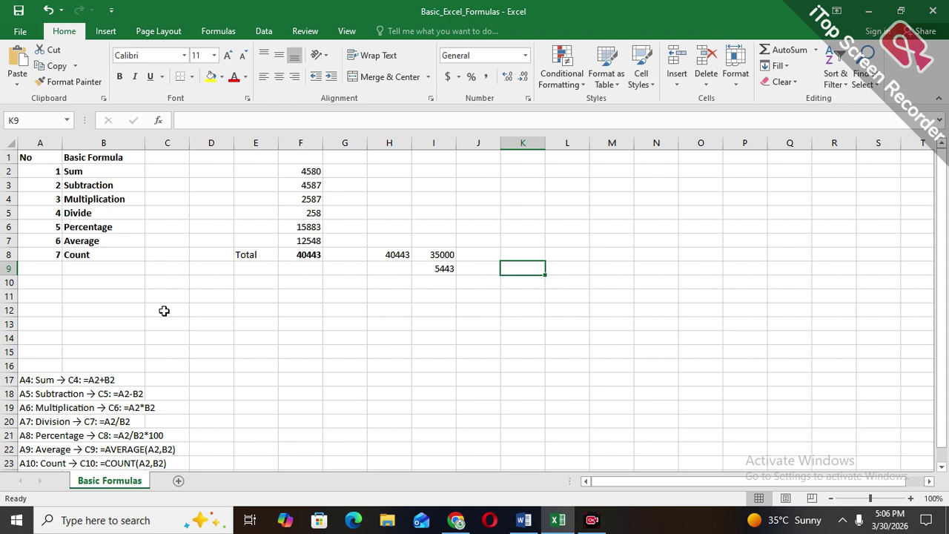
{"action": "type", "text": "35000"}
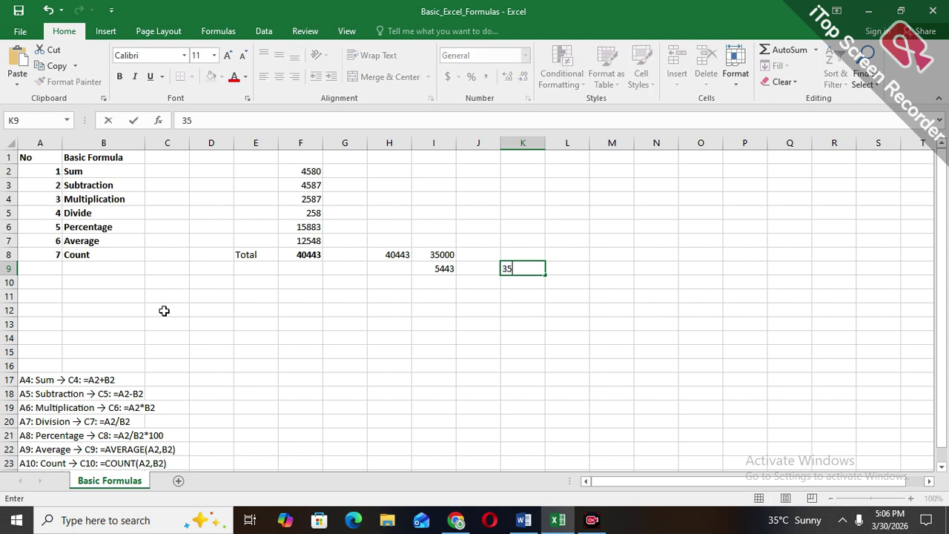
{"action": "key", "text": "Return"}
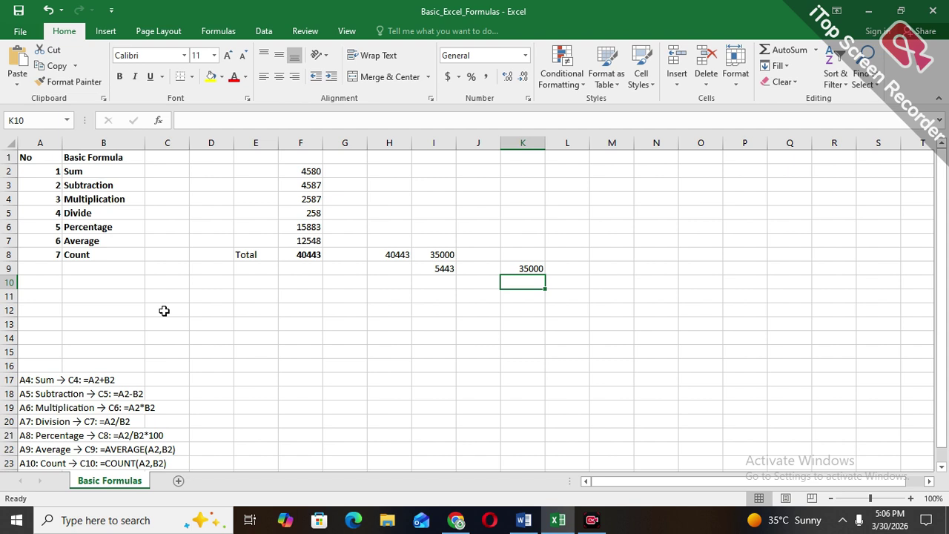
{"action": "key", "text": "Right"}
{"action": "key", "text": "Up"}
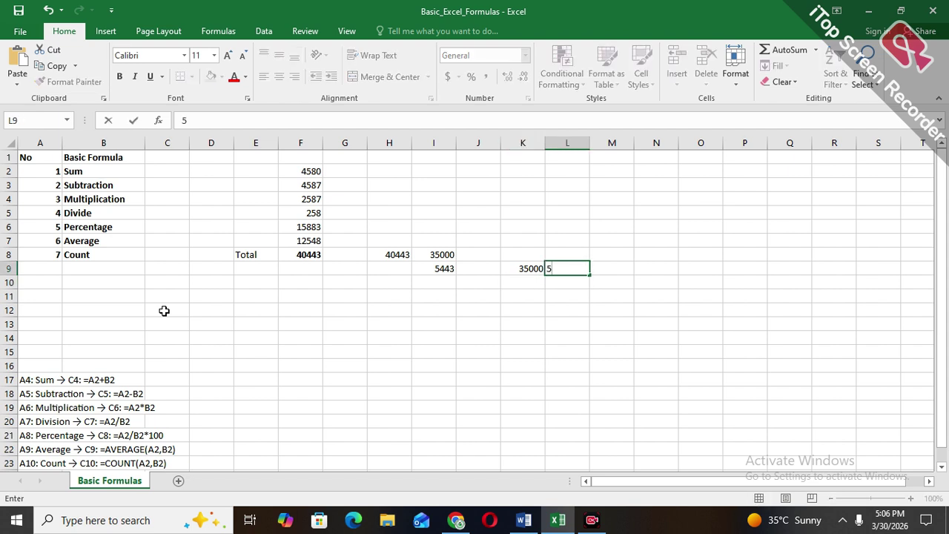
{"action": "type", "text": "5"}
{"action": "key", "text": "Return"}
Multiply K9 by L9 in cell K12 with the formula =K9*L9
{"action": "key", "text": "Left"}
{"action": "key", "text": "Down"}
{"action": "key", "text": "Down"}
{"action": "type", "text": "="}
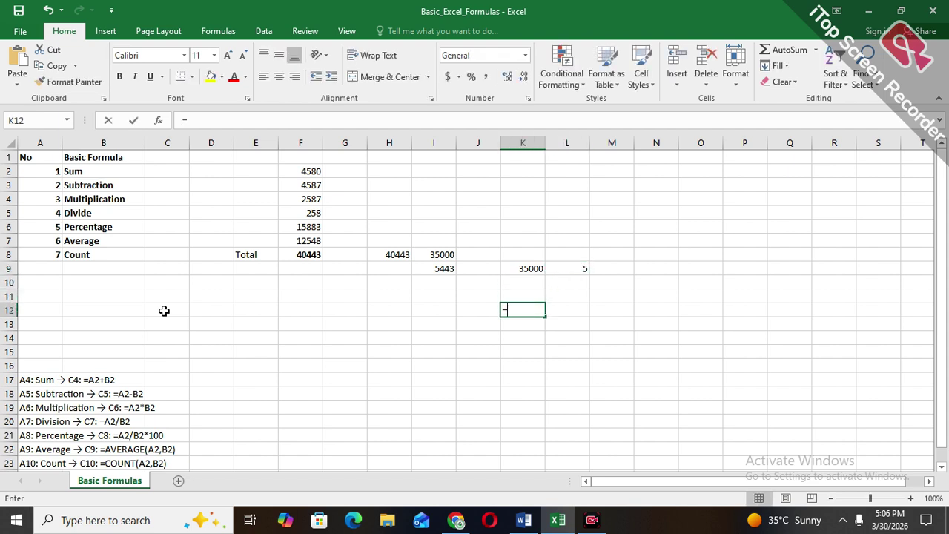
{"action": "key", "text": "Up"}
{"action": "key", "text": "Up"}
{"action": "key", "text": "Up"}
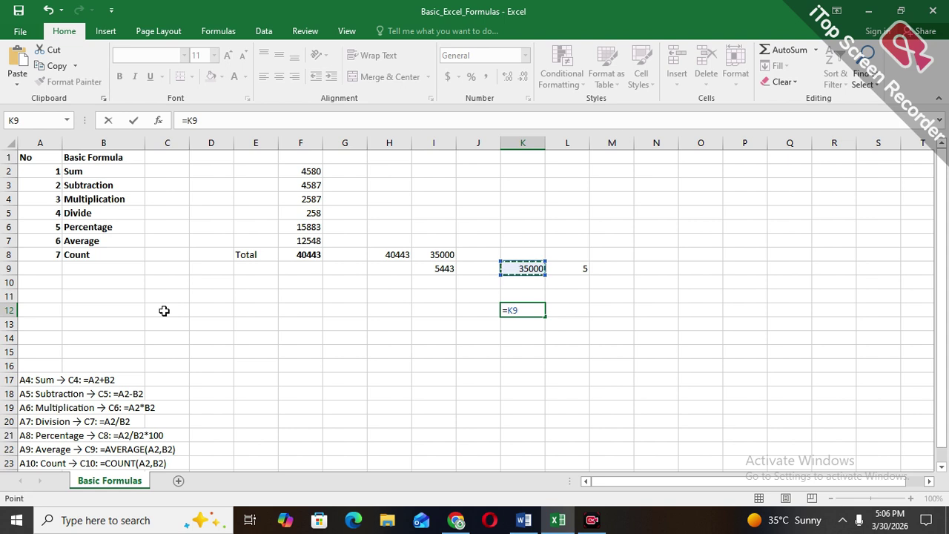
{"action": "type", "text": "*"}
{"action": "key", "text": "Up"}
{"action": "key", "text": "Up"}
{"action": "key", "text": "Right"}
{"action": "key", "text": "Up"}
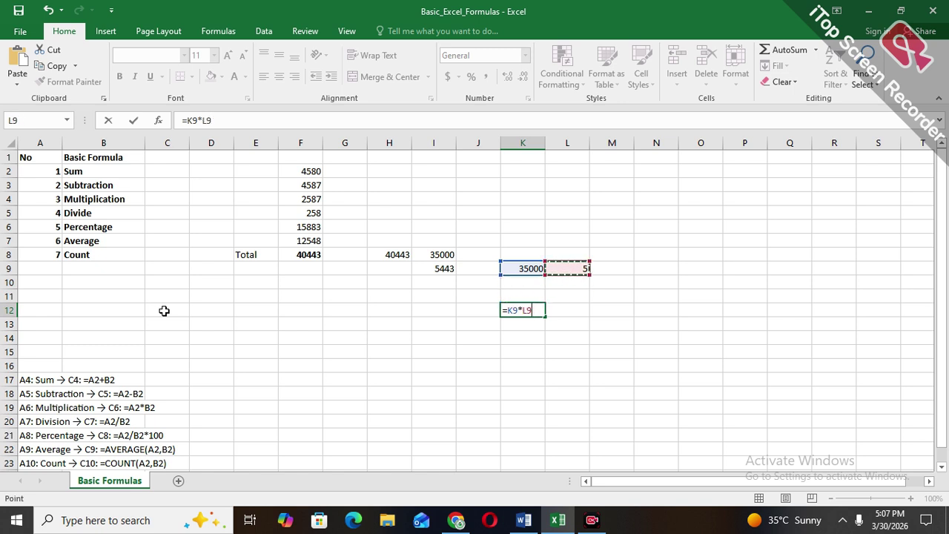
{"action": "key", "text": "Return"}
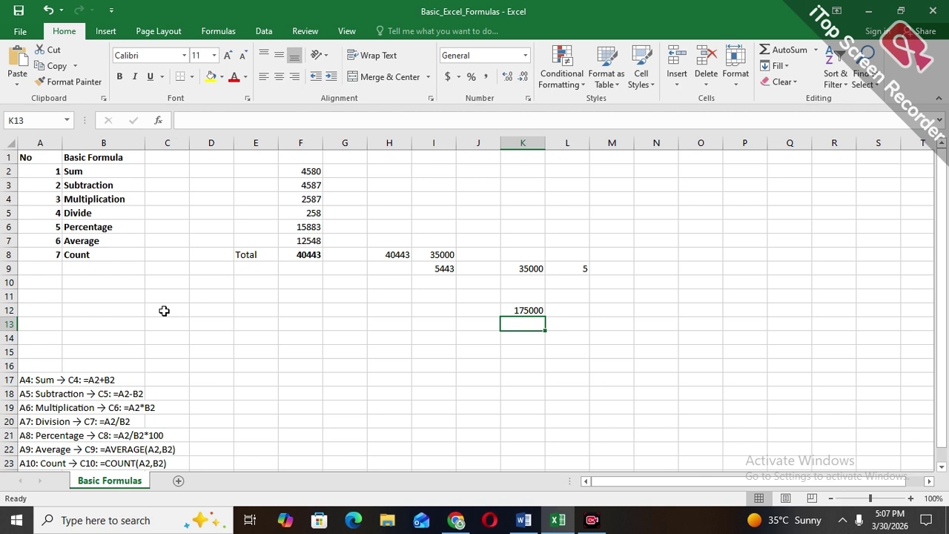
Enter 100 in cell I13 and 5 in cell I14
{"action": "key", "text": "Left"}
{"action": "key", "text": "Left"}
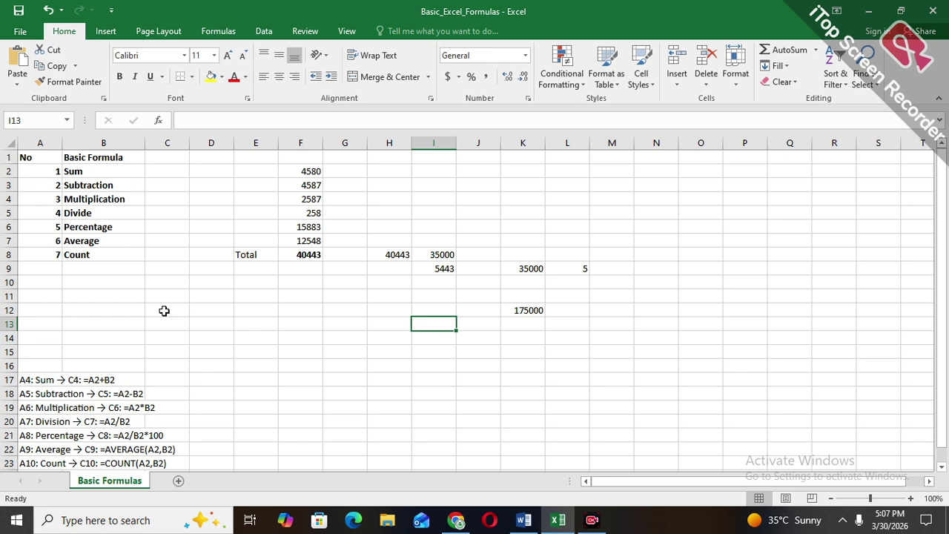
{"action": "type", "text": "100"}
{"action": "key", "text": "Return"}
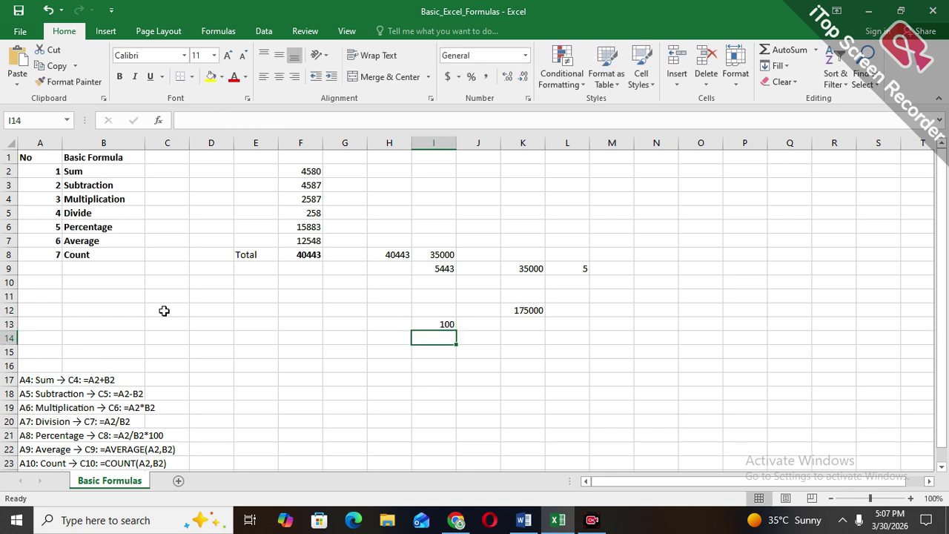
{"action": "type", "text": "5"}
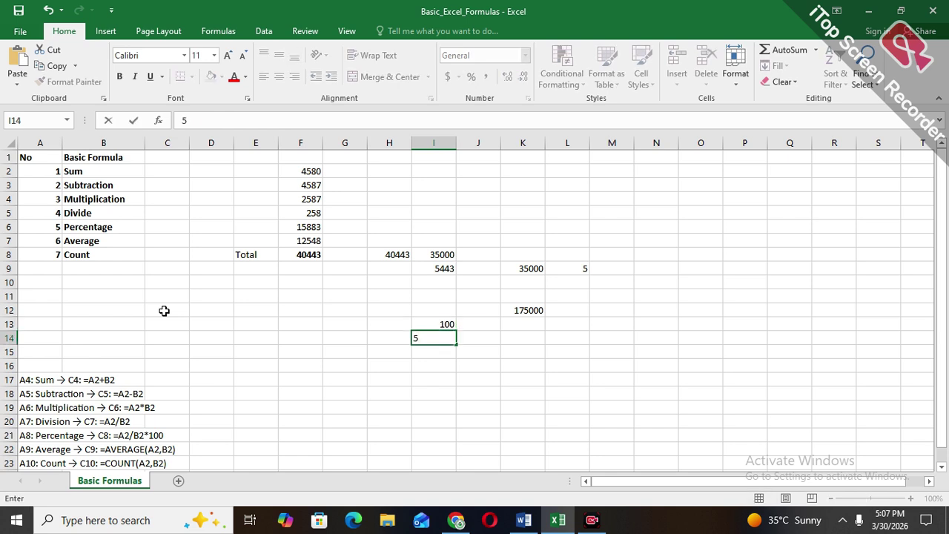
{"action": "key", "text": "Return"}
Divide I13 by I14 in cell I15 with the formula =I13/I14
{"action": "type", "text": "="}
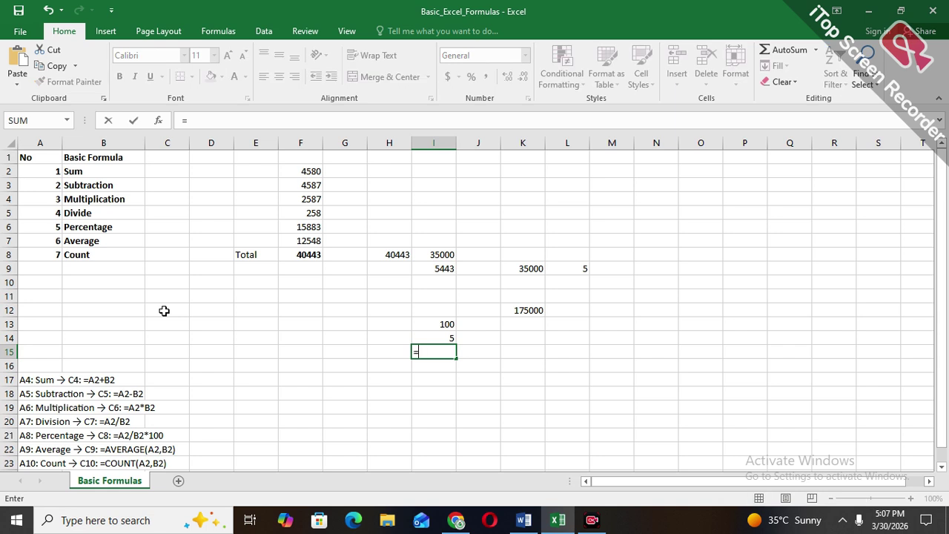
{"action": "key", "text": "Up"}
{"action": "key", "text": "Up"}
{"action": "type", "text": "/"}
{"action": "key", "text": "Up"}
{"action": "key", "text": "Return"}
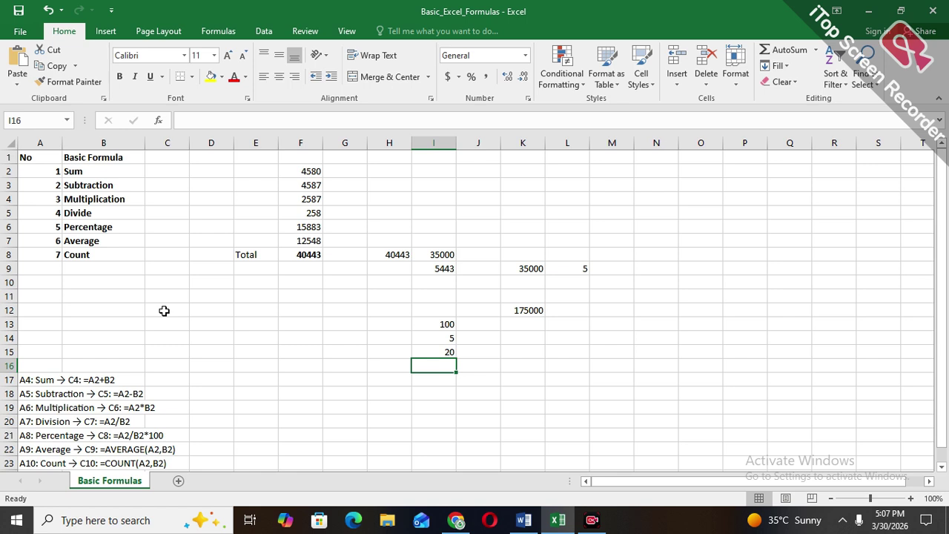
Enter 603 in cell I17 and 850 in cell J17
{"action": "key", "text": "Down"}
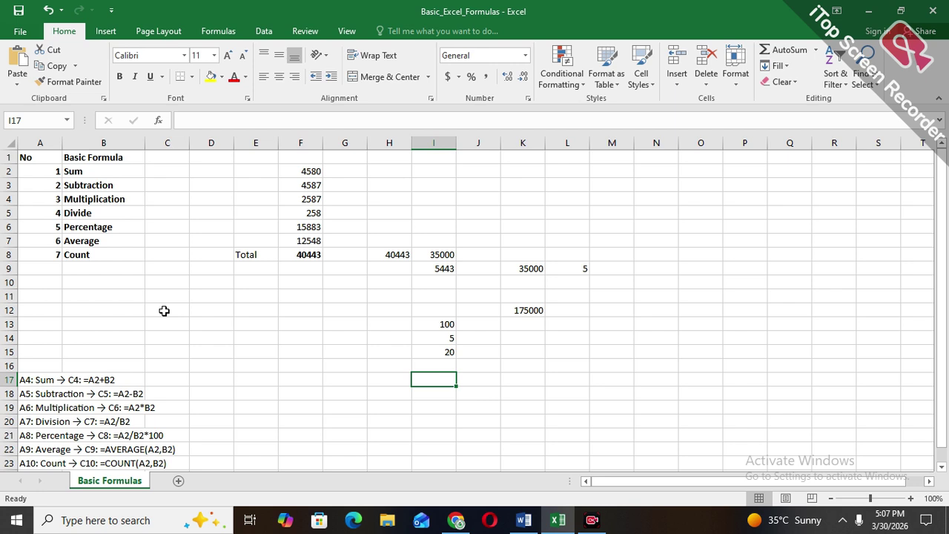
{"action": "type", "text": "603"}
{"action": "key", "text": "Return"}
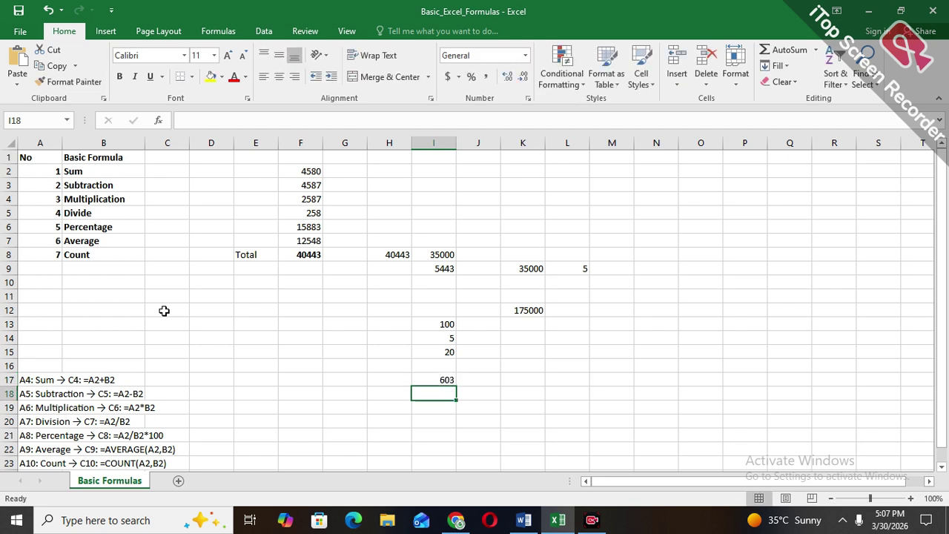
{"action": "key", "text": "Right"}
{"action": "key", "text": "Up"}
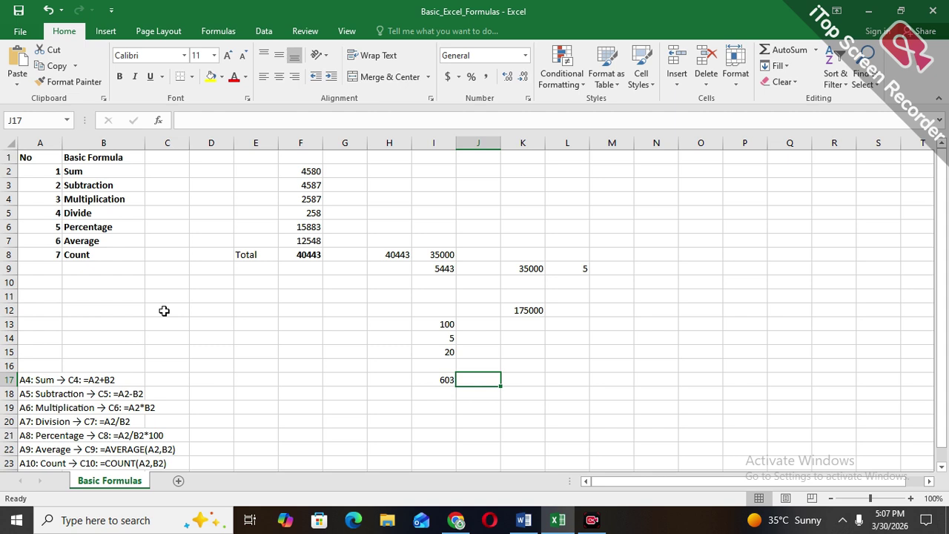
{"action": "type", "text": "850"}
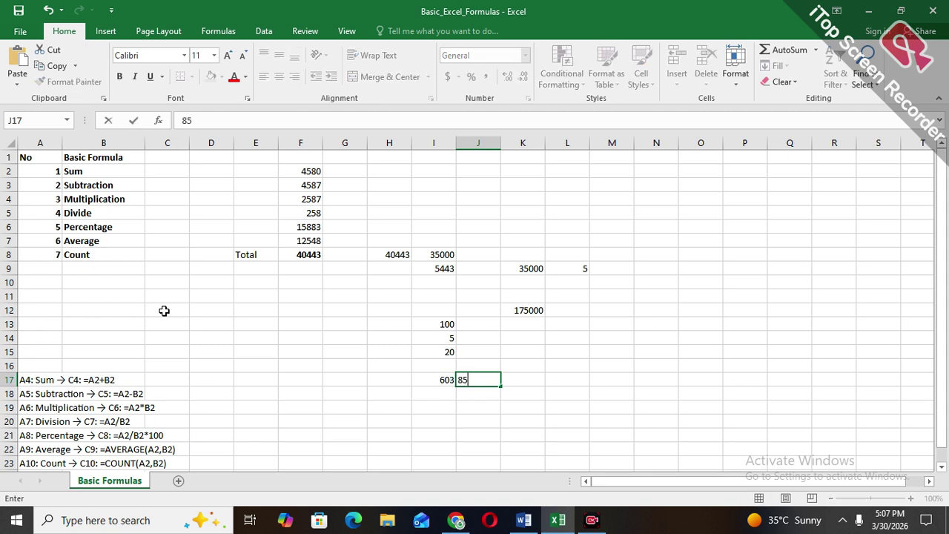
{"action": "key", "text": "Return"}
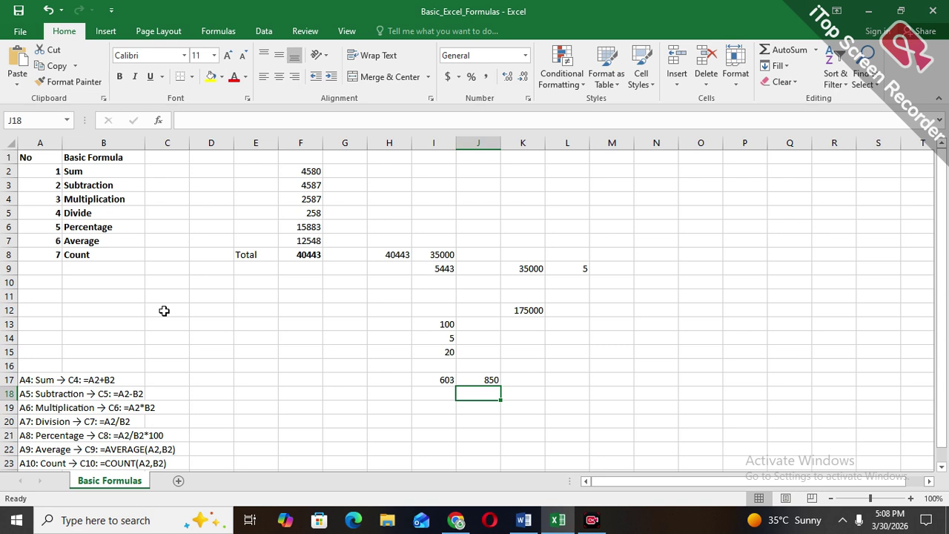
Calculate I17 as a percentage of J17 in cell I19 with the formula =I17/J17*100
{"action": "key", "text": "Down"}
{"action": "key", "text": "Left"}
{"action": "type", "text": "="}
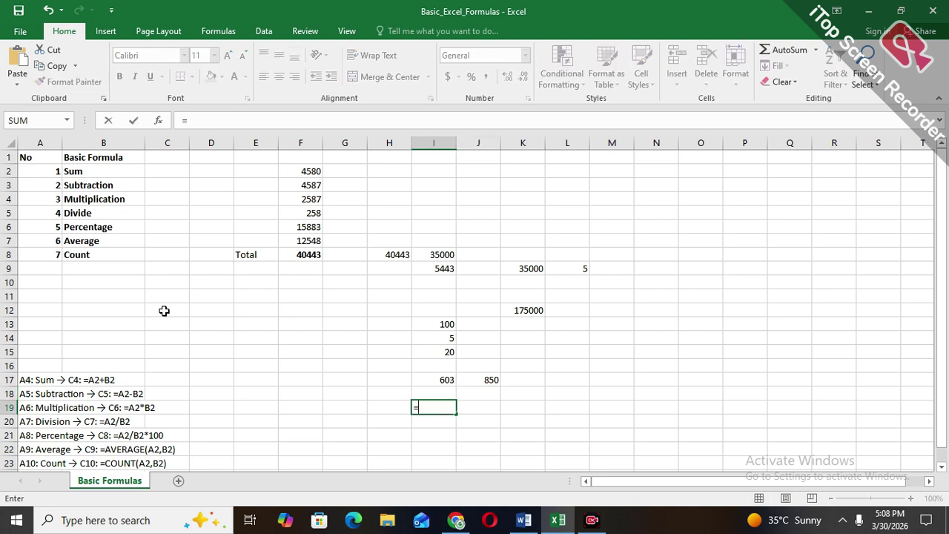
{"action": "key", "text": "Up"}
{"action": "key", "text": "Up"}
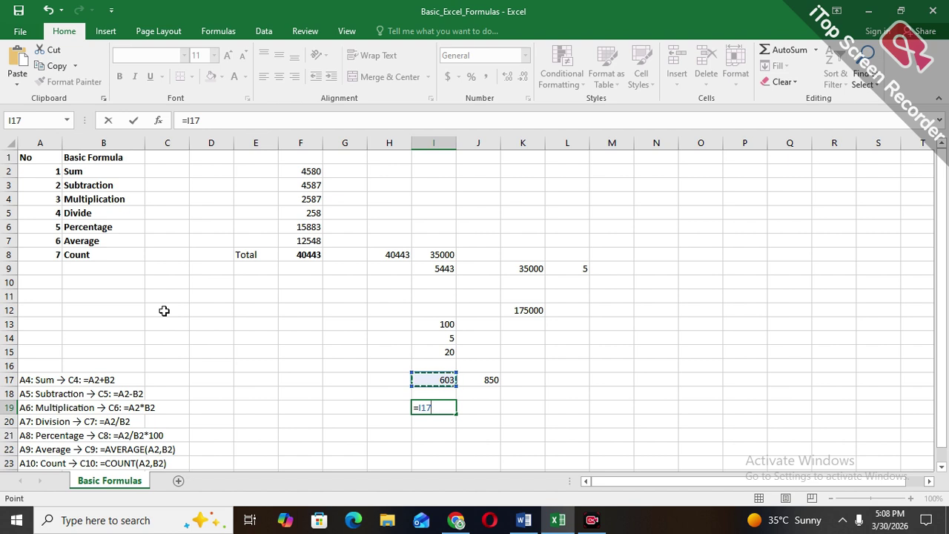
{"action": "type", "text": "/"}
{"action": "key", "text": "Down"}
{"action": "key", "text": "Up"}
{"action": "key", "text": "Right"}
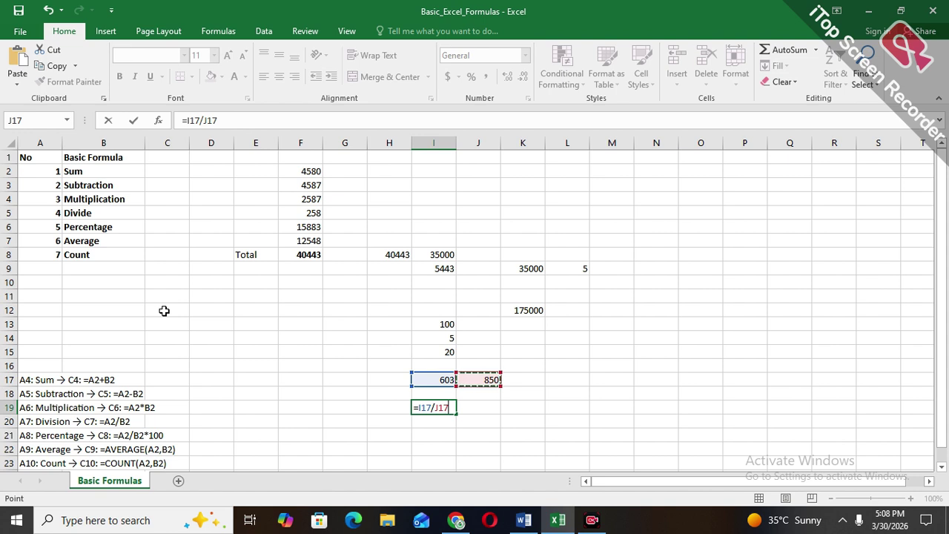
{"action": "type", "text": "*100"}
{"action": "key", "text": "Return"}
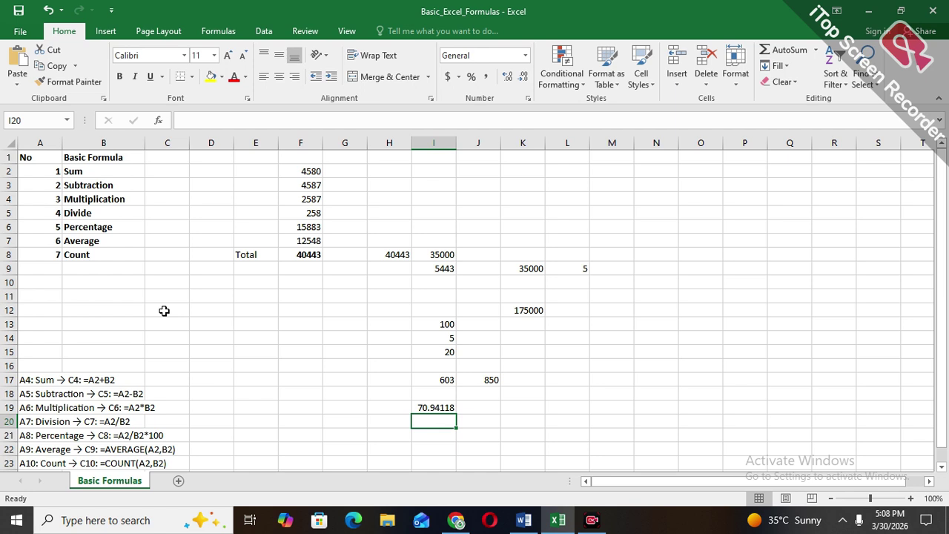
Enter four people's names as lowercase column headings across cells I2 to L2
{"action": "key", "text": "Up"}
{"action": "key", "text": "Up"}
{"action": "key", "text": "Up"}
{"action": "key", "text": "Up"}
{"action": "key", "text": "Up"}
{"action": "key", "text": "Up"}
{"action": "key", "text": "Up"}
{"action": "key", "text": "Up"}
{"action": "key", "text": "Up"}
{"action": "key", "text": "Up"}
{"action": "key", "text": "Up"}
{"action": "key", "text": "Up"}
{"action": "key", "text": "Up"}
{"action": "key", "text": "Up"}
{"action": "key", "text": "Up"}
{"action": "key", "text": "Up"}
{"action": "key", "text": "Up"}
{"action": "key", "text": "Up"}
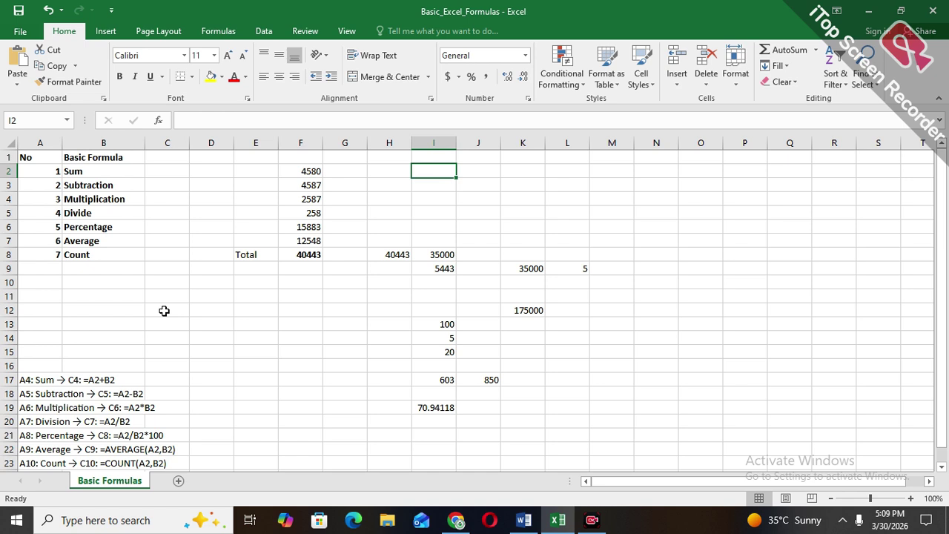
{"action": "type", "text": "aleem"}
{"action": "key", "text": "Return"}
{"action": "key", "text": "Up"}
{"action": "key", "text": "Right"}
{"action": "type", "text": "kjhs"}
{"action": "key", "text": "BackSpace"}
{"action": "key", "text": "BackSpace"}
{"action": "key", "text": "BackSpace"}
{"action": "type", "text": "han"}
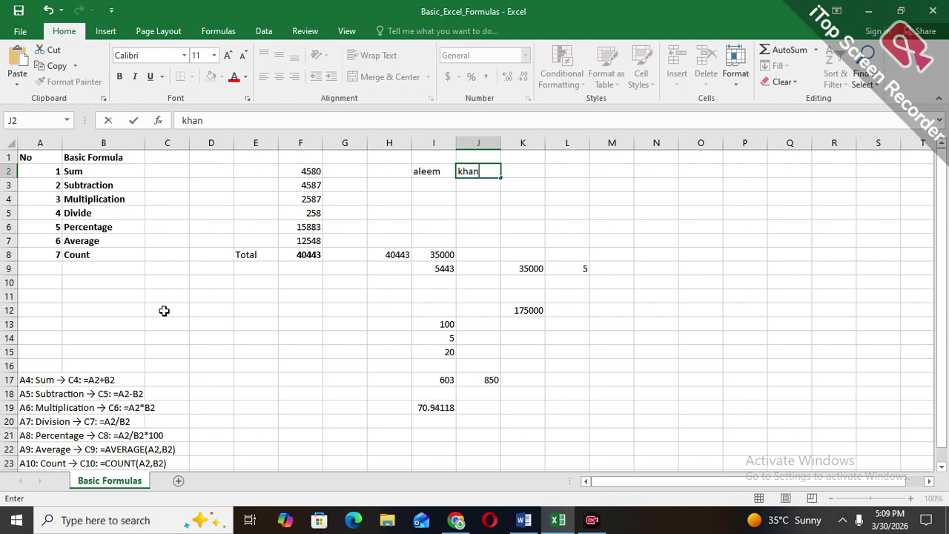
{"action": "key", "text": "Return"}
{"action": "key", "text": "Right"}
{"action": "key", "text": "Up"}
{"action": "type", "text": "sajjad"}
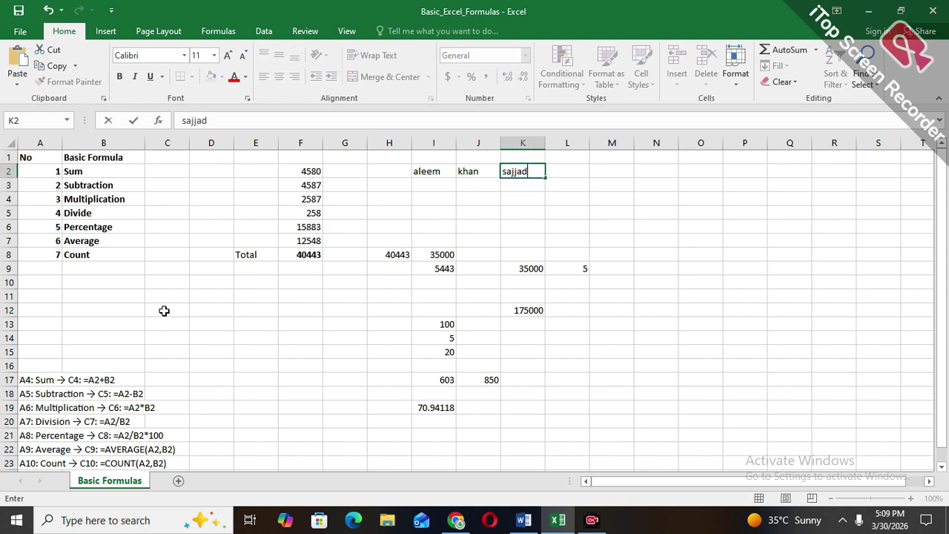
{"action": "key", "text": "Right"}
{"action": "type", "text": "safdar"}
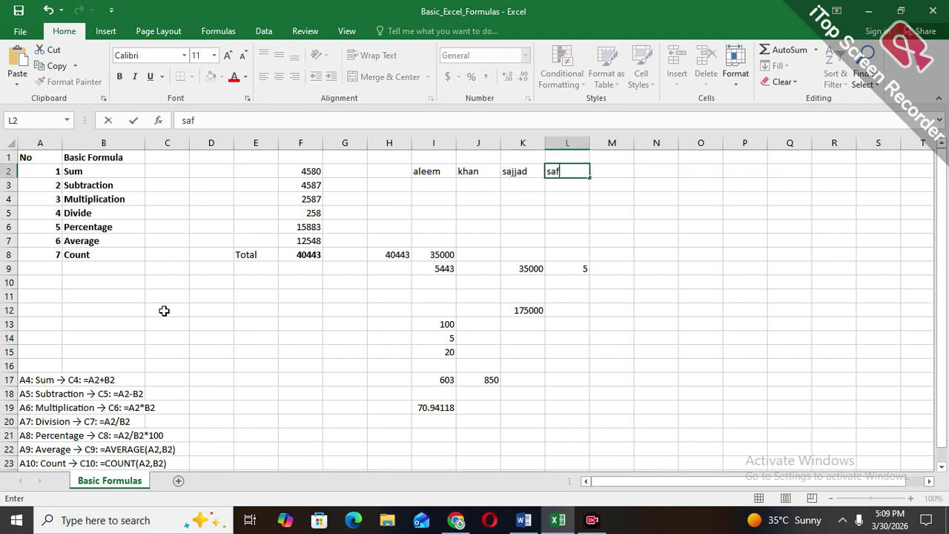
{"action": "key", "text": "Return"}
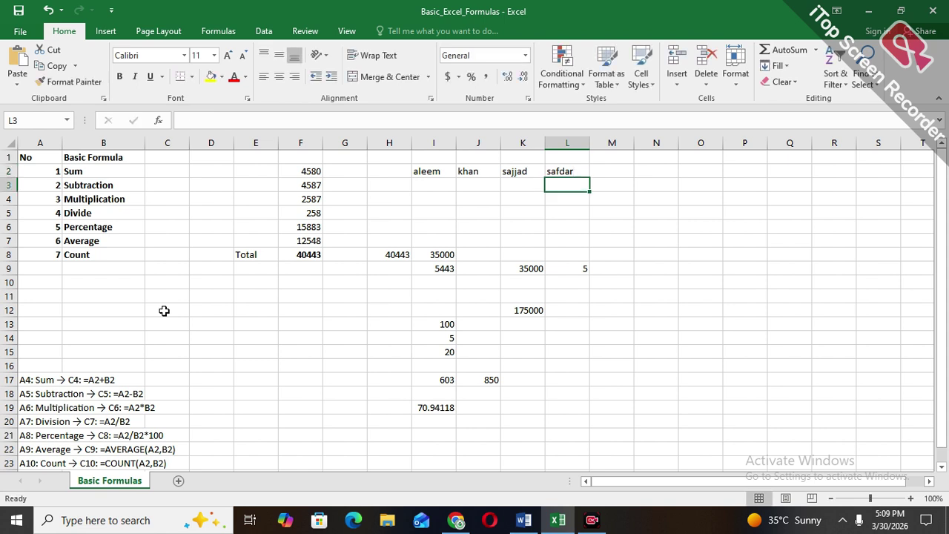
Enter 520 in cell I3 and 820 in cell J3, under the first two name headings
{"action": "key", "text": "Left"}
{"action": "key", "text": "Left"}
{"action": "key", "text": "Left"}
{"action": "type", "text": "520"}
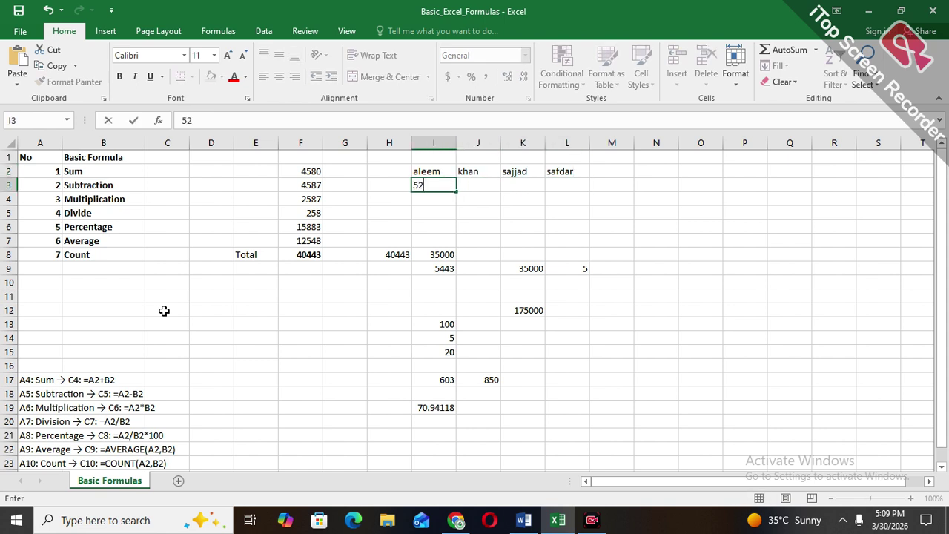
{"action": "key", "text": "Return"}
{"action": "type", "text": "8"}
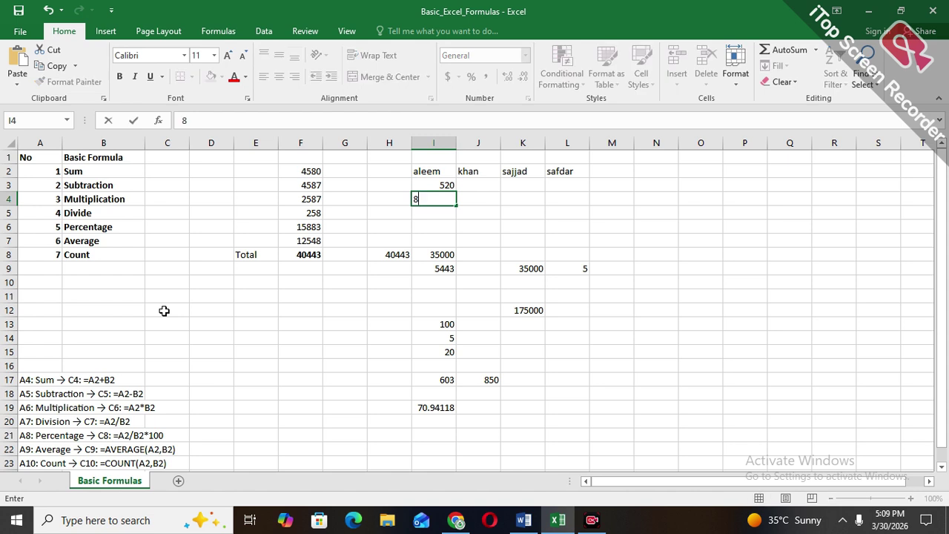
{"action": "key", "text": "BackSpace"}
{"action": "key", "text": "Up"}
{"action": "key", "text": "Right"}
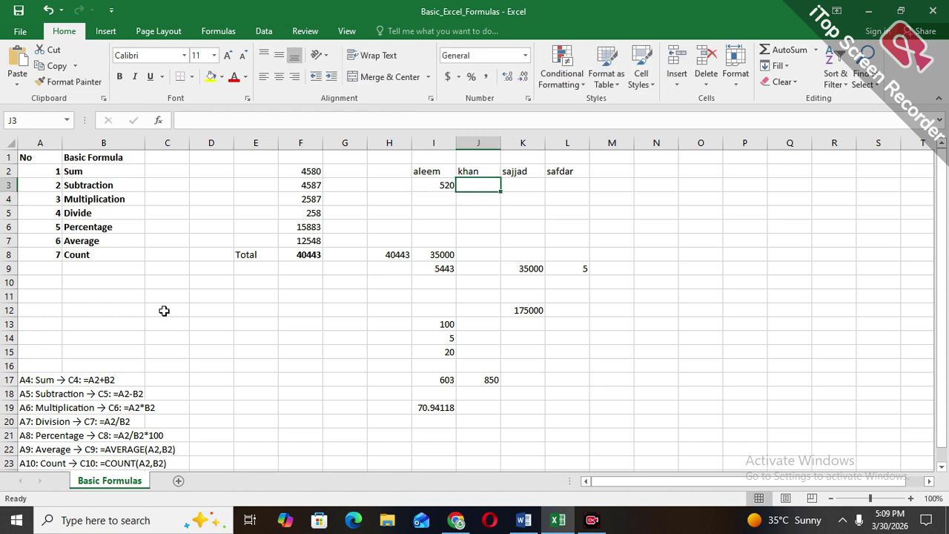
{"action": "type", "text": "820"}
{"action": "key", "text": "Return"}
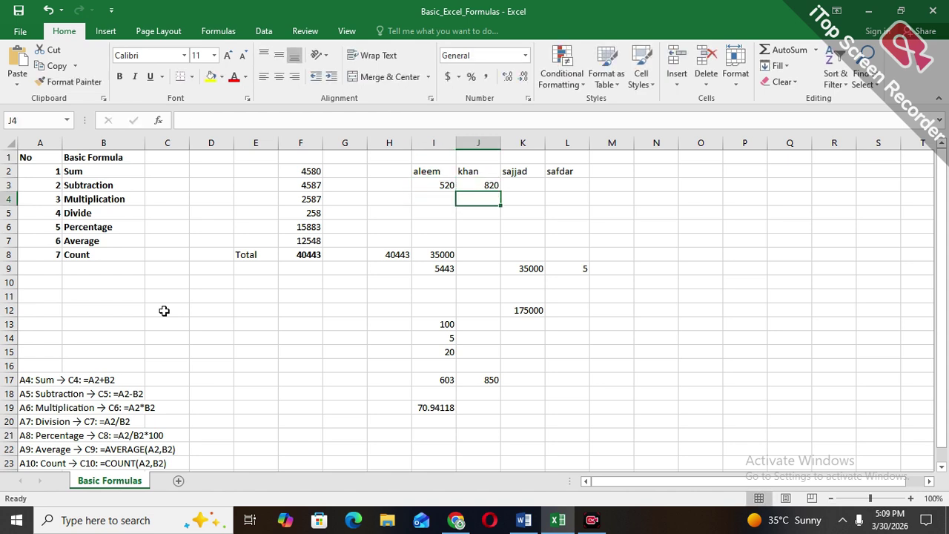
Enter 400 in cell K3 and 700 in cell L3, under the last two name headings
{"action": "key", "text": "Up"}
{"action": "key", "text": "Right"}
{"action": "type", "text": "400"}
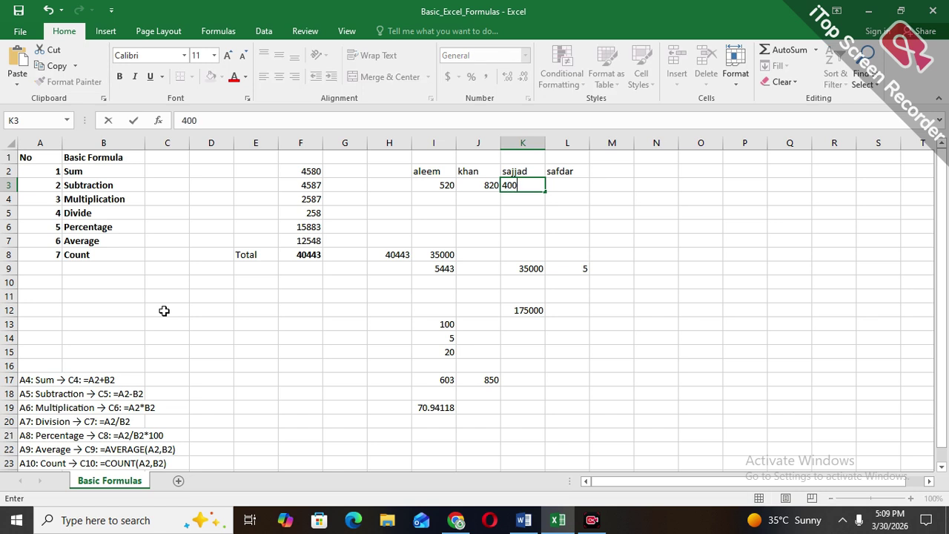
{"action": "key", "text": "Return"}
{"action": "key", "text": "Up"}
{"action": "key", "text": "Right"}
{"action": "type", "text": "700"}
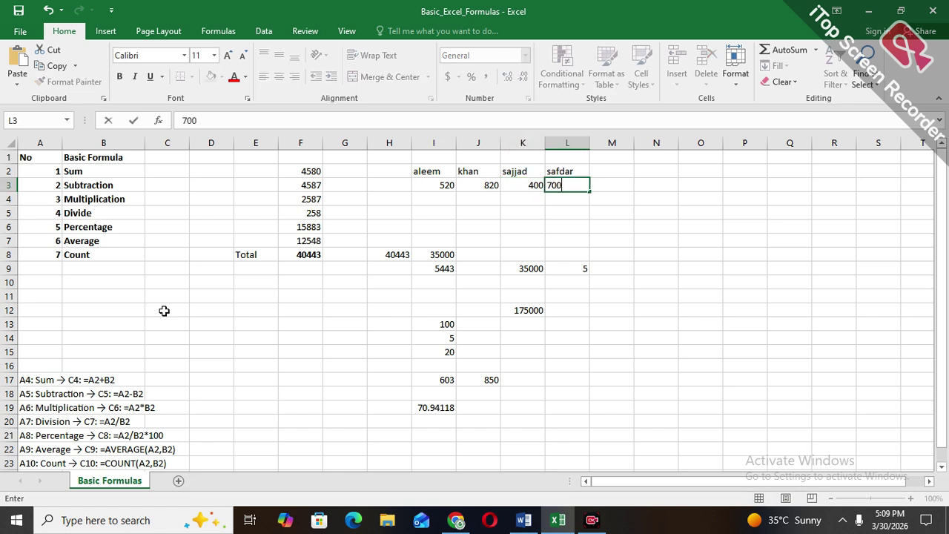
{"action": "key", "text": "Return"}
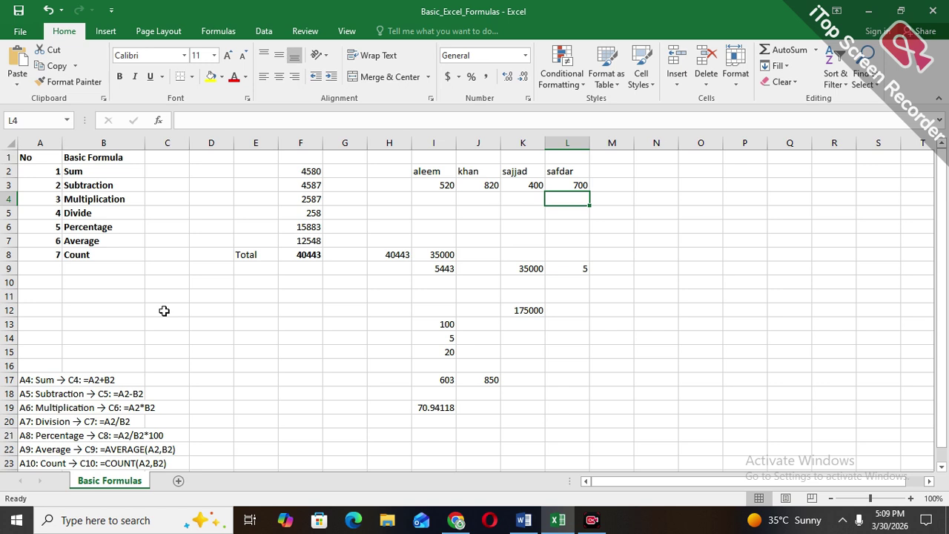
{"action": "key", "text": "Up"}
{"action": "key", "text": "Left"}
{"action": "key", "text": "Left"}
{"action": "key", "text": "Left"}
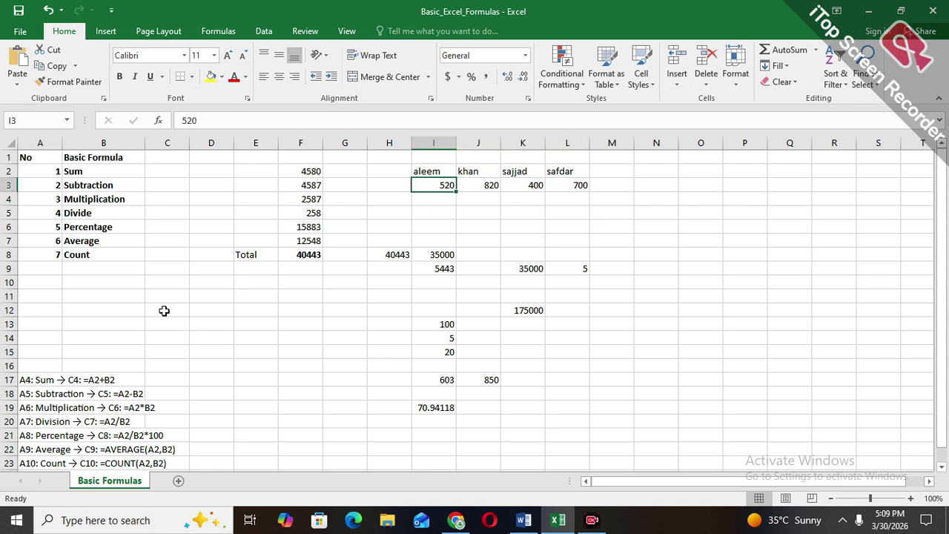
{"action": "key", "text": "Right"}
{"action": "key", "text": "Right"}
{"action": "key", "text": "Right"}
{"action": "key", "text": "Right"}
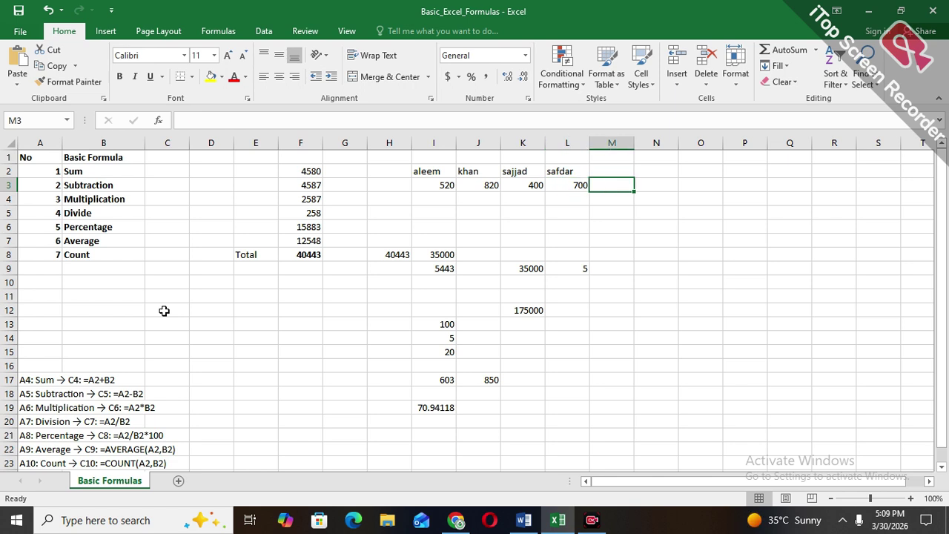
{"action": "key", "text": "Left"}
{"action": "key", "text": "Left"}
{"action": "key", "text": "Left"}
{"action": "key", "text": "Left"}
{"action": "key", "text": "Left"}
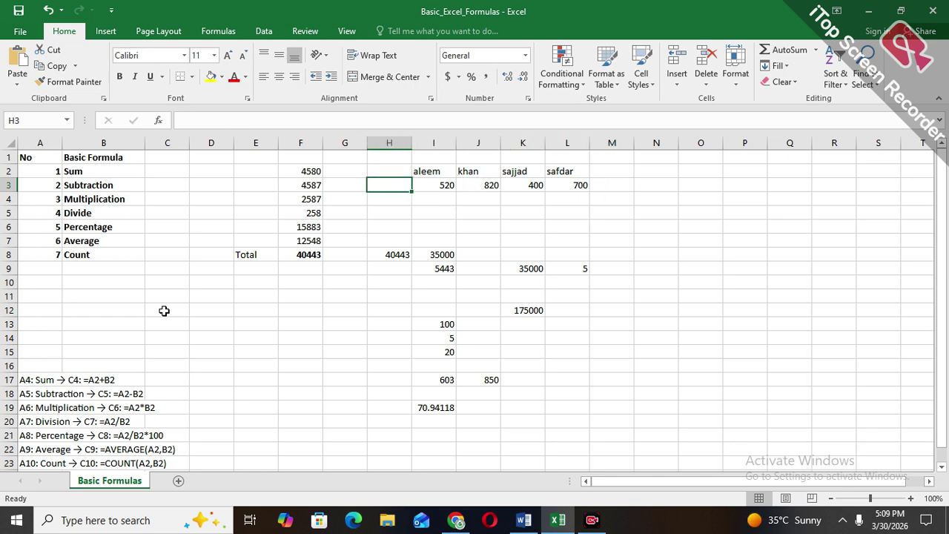
Total the values in I3 to L3 with AutoSum, placing the sum in cell M3
{"action": "key", "text": "Right"}
{"action": "key", "text": "shift+Right"}
{"action": "key", "text": "shift+Right"}
{"action": "key", "text": "shift+Right"}
{"action": "key", "text": "shift+Right"}
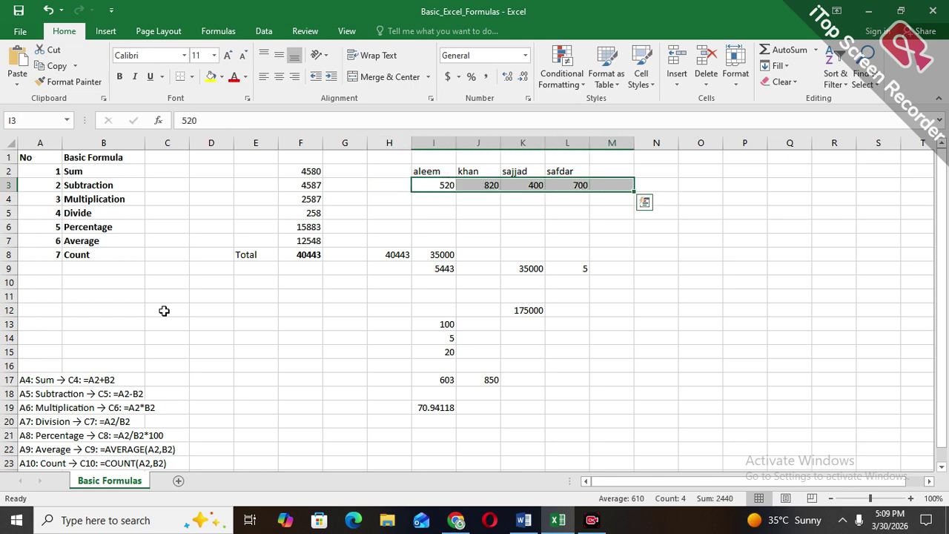
{"action": "key", "text": "alt+equal"}
Calculate the average of the values in I3 to L3 in cell M4 with the formula =AVERAGE(I3:L3)
{"action": "key", "text": "Left"}
{"action": "key", "text": "Right"}
{"action": "key", "text": "Right"}
{"action": "key", "text": "Right"}
{"action": "key", "text": "Right"}
{"action": "key", "text": "Right"}
{"action": "key", "text": "Down"}
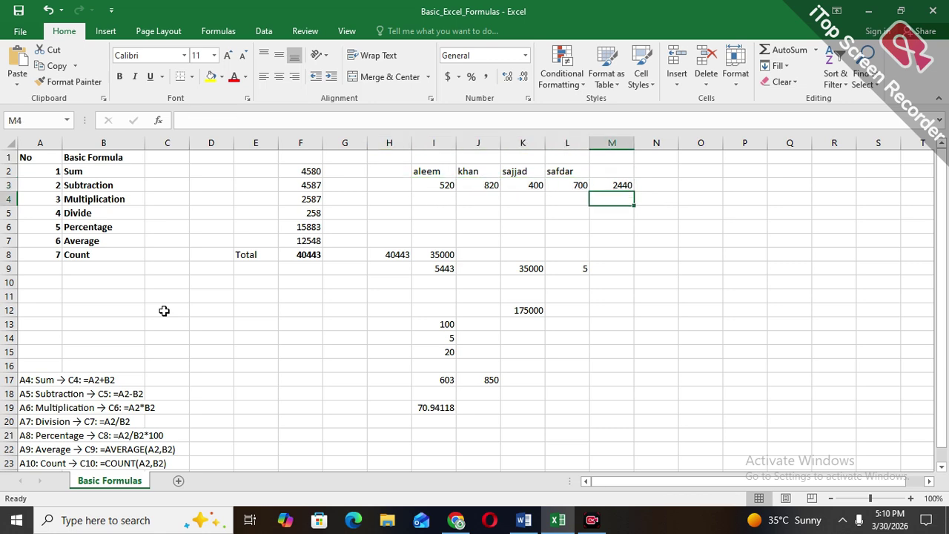
{"action": "type", "text": "=av"}
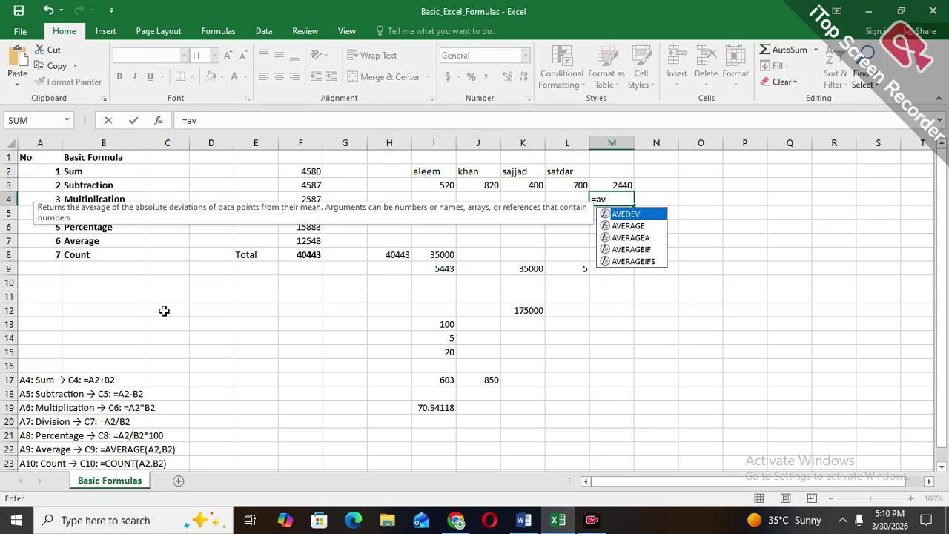
{"action": "type", "text": "erage("}
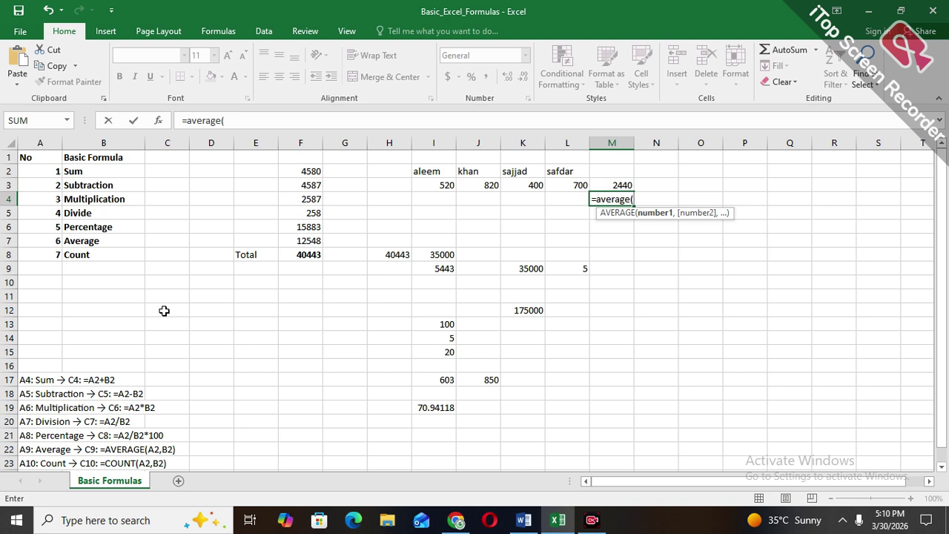
{"action": "left_click", "coordinate": [418, 182]}
{"action": "key", "text": "shift+Right"}
{"action": "key", "text": "shift+Right"}
{"action": "key", "text": "shift+Right"}
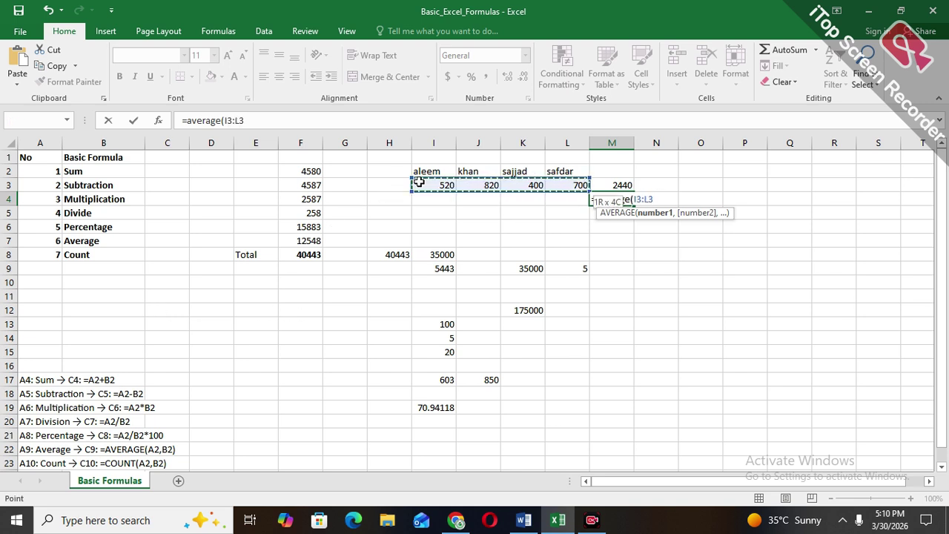
{"action": "key", "text": "Return"}
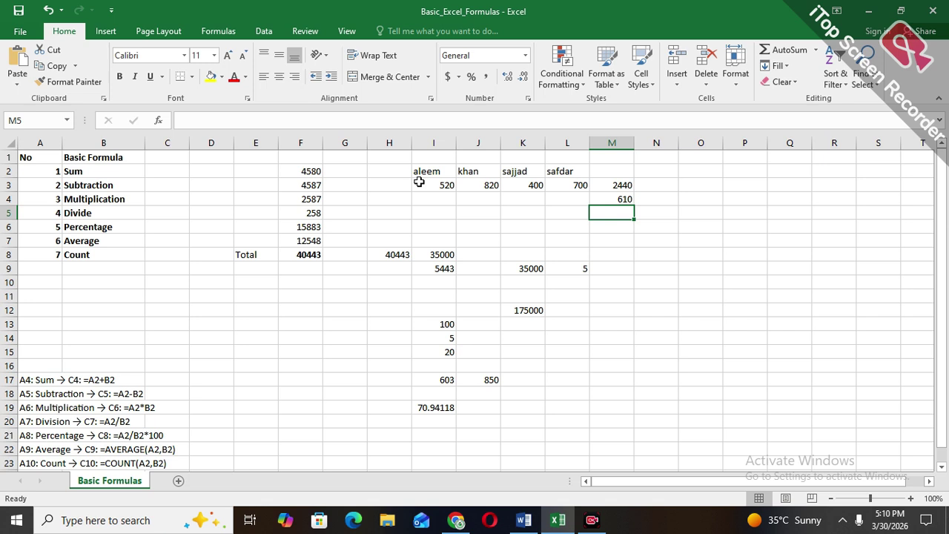
Enter the sample numbers 45, 25 and 458 down cells M5 to M7
{"action": "type", "text": "45"}
{"action": "key", "text": "Return"}
{"action": "type", "text": "25"}
{"action": "key", "text": "Return"}
{"action": "type", "text": "458"}
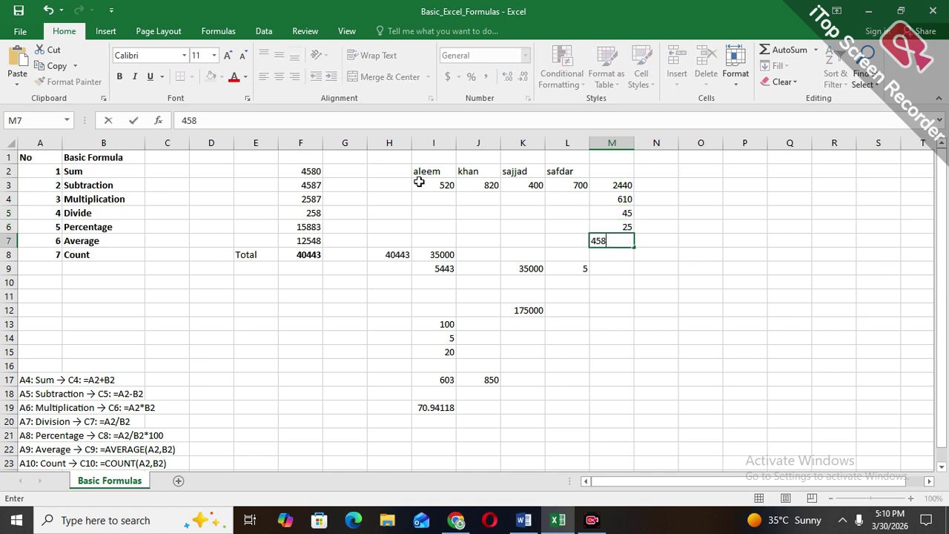
{"action": "key", "text": "Return"}
{"action": "key", "text": "Up"}
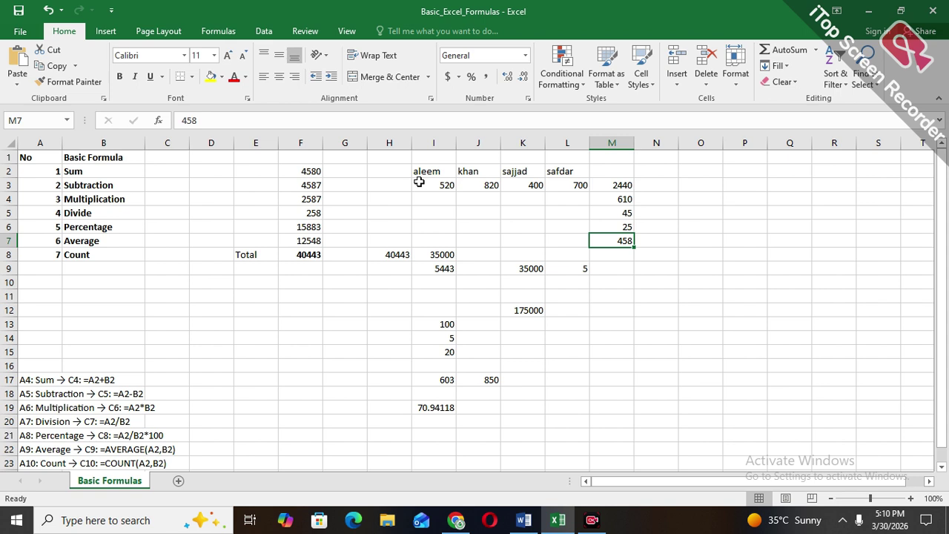
Count the numbers in M5 to M7 in cell M8 with the formula =COUNT(M5:M7)
{"action": "key", "text": "Down"}
{"action": "type", "text": "=c"}
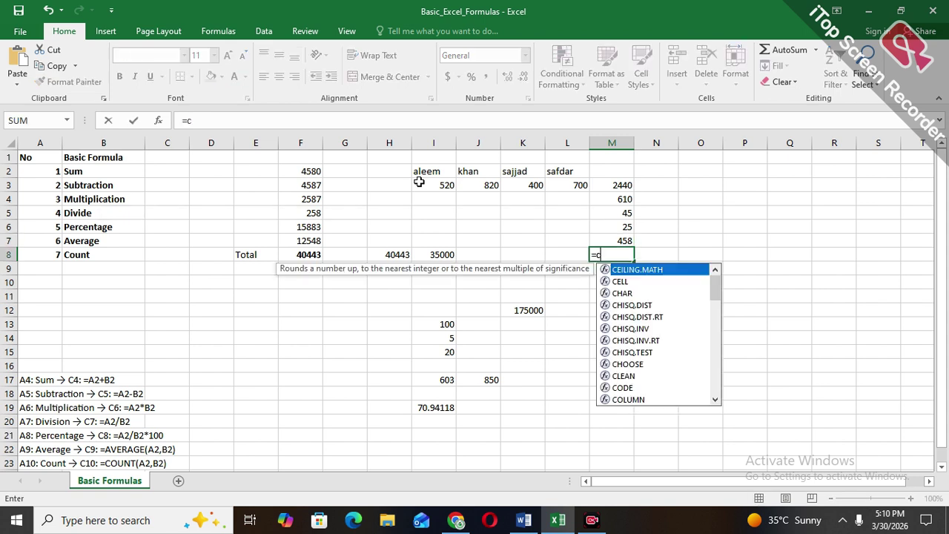
{"action": "type", "text": "ount("}
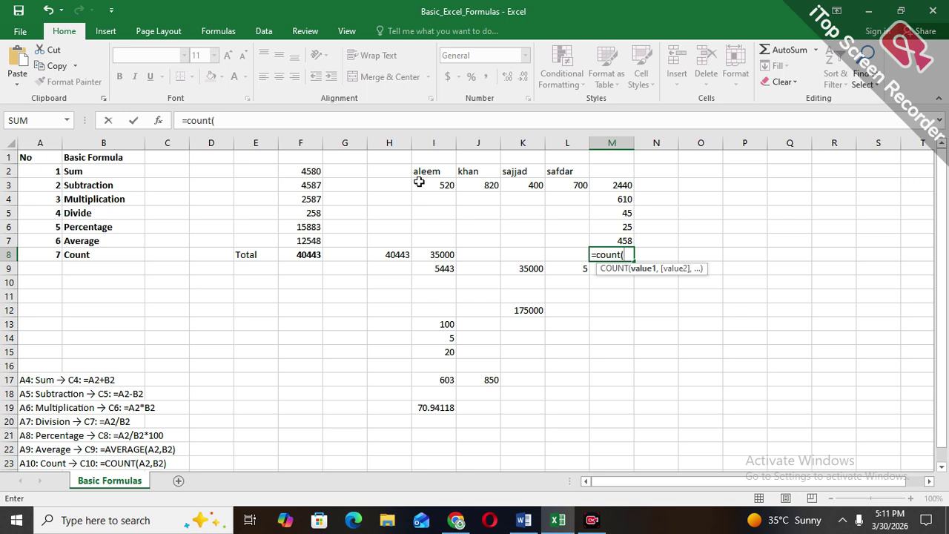
{"action": "key", "text": "Up"}
{"action": "key", "text": "Up"}
{"action": "key", "text": "Up"}
{"action": "key", "text": "shift+Down"}
{"action": "key", "text": "shift+Down"}
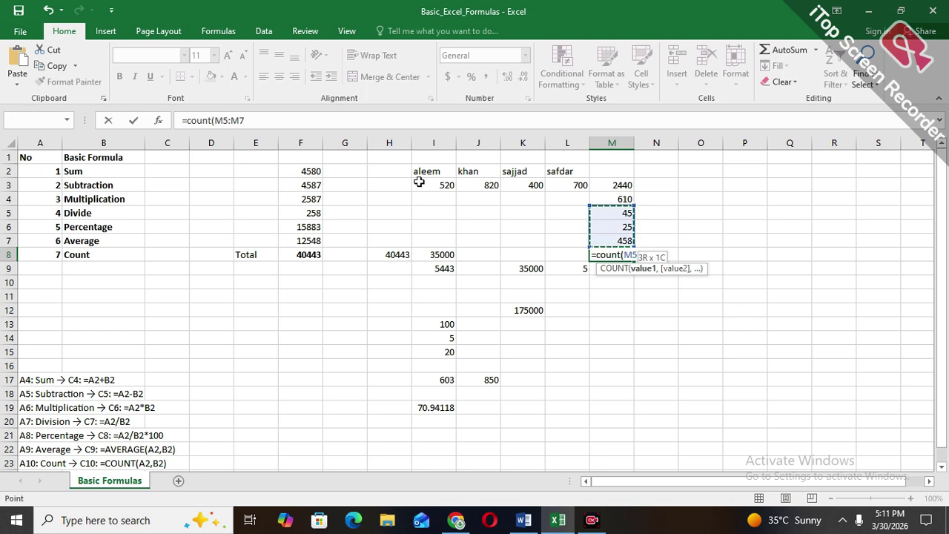
{"action": "type", "text": ")"}
{"action": "key", "text": "Return"}
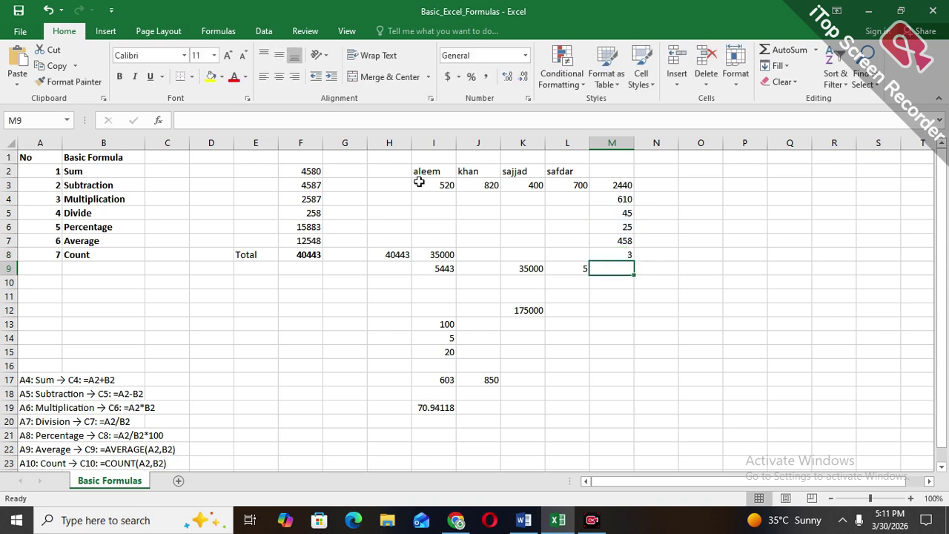
{"action": "key", "text": "Up"}
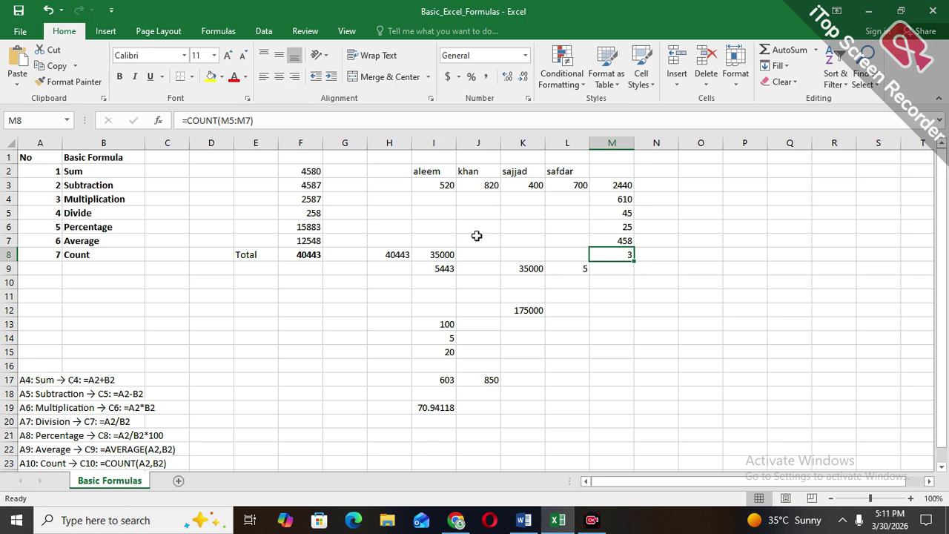
{"action": "scroll", "coordinate": [476, 236], "scroll_direction": "down", "scroll_amount": 2}
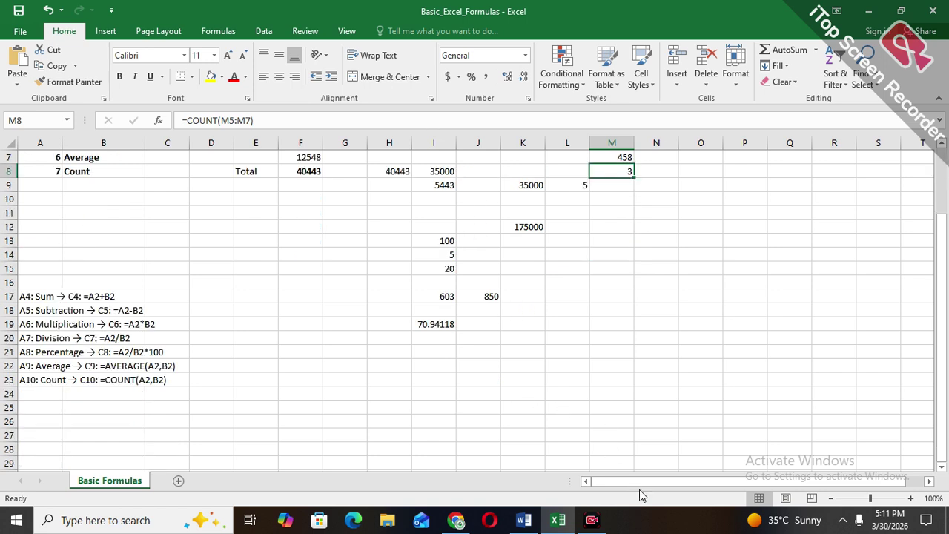